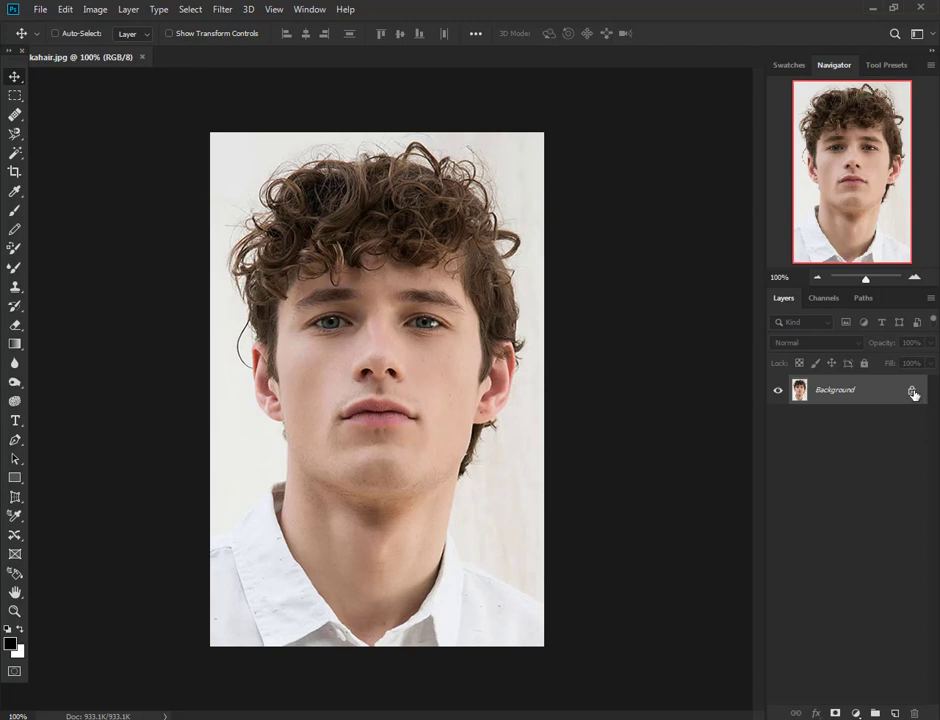
- Unlock the Background photo as Layer 0 and add a new empty layer beneath it
{"action": "left_click", "coordinate": [912, 392]}
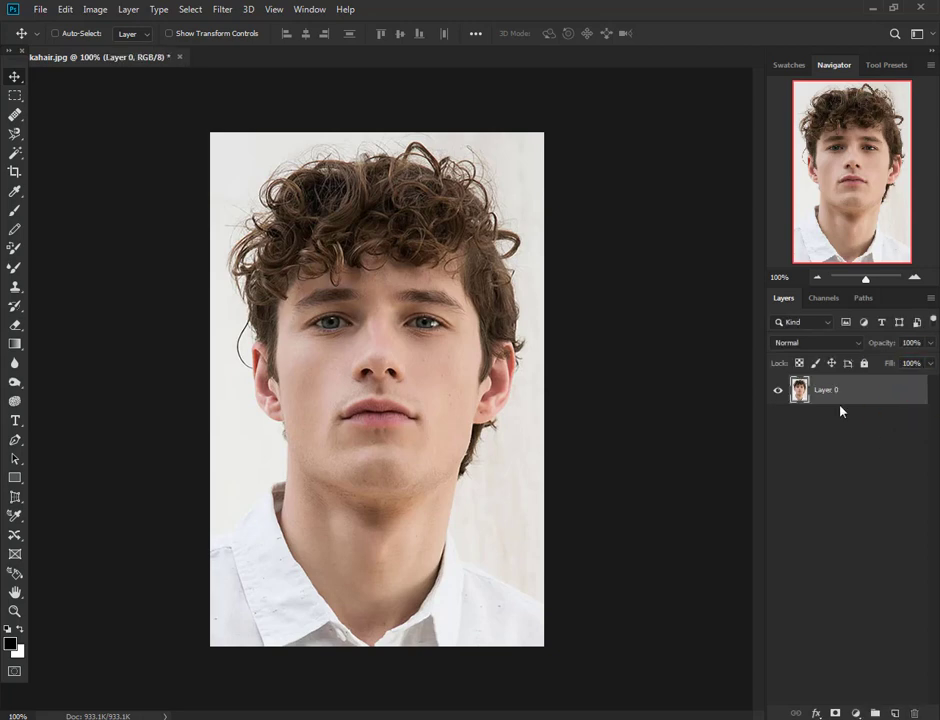
{"action": "left_click", "coordinate": [895, 713]}
{"action": "left_click_drag", "start_coordinate": [843, 400], "coordinate": [853, 450]}
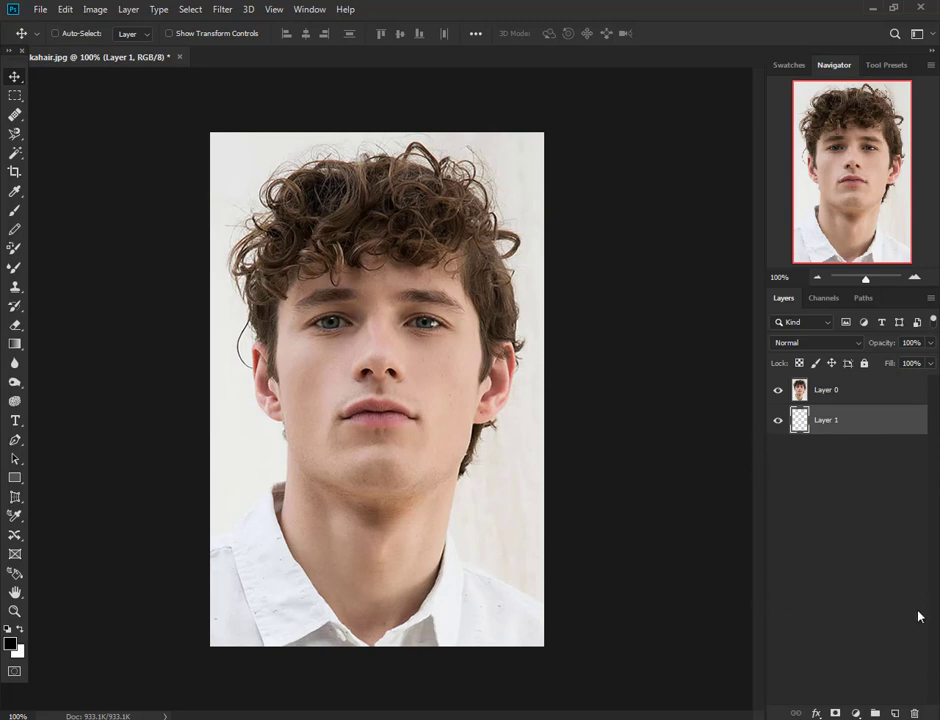
- Turn the new layer into a dark Solid Color fill (#2f2727), then reselect Layer 0
{"action": "left_click", "coordinate": [857, 714]}
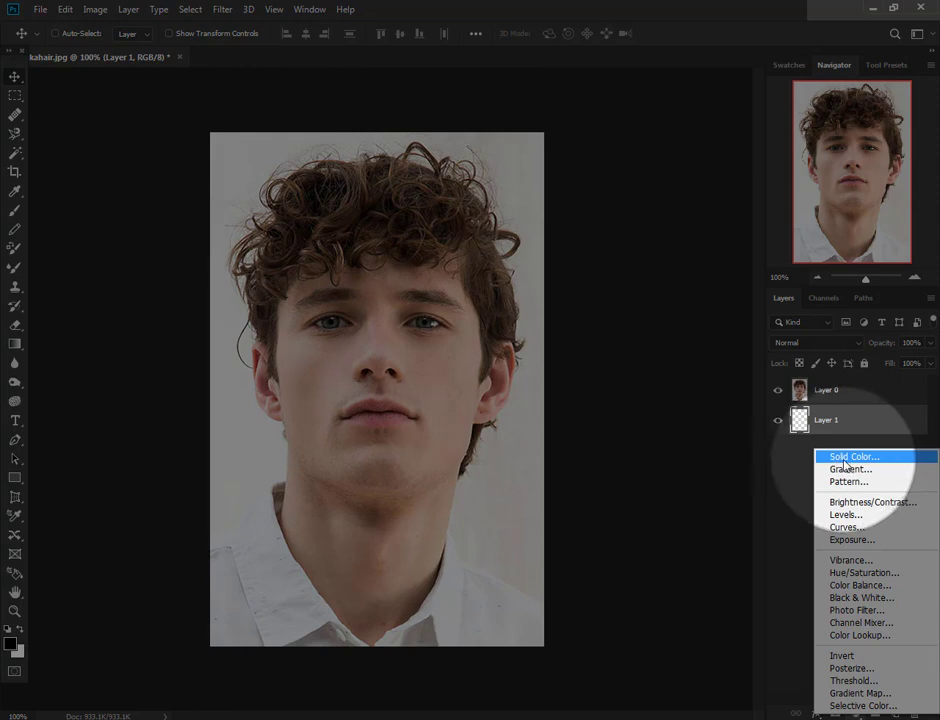
{"action": "left_click", "coordinate": [832, 460]}
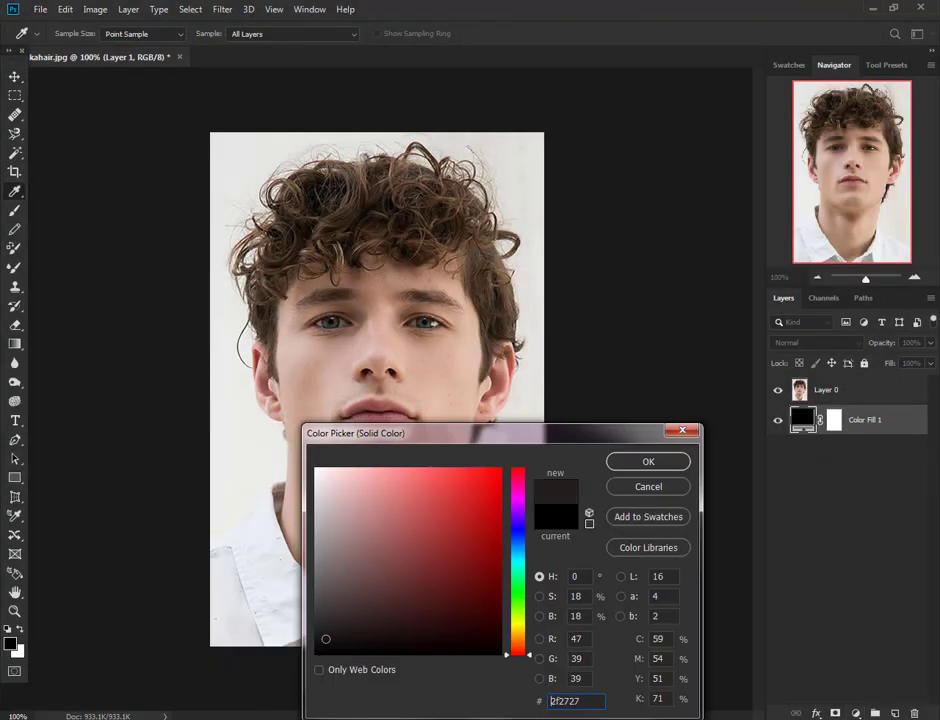
{"action": "left_click", "coordinate": [285, 669]}
{"action": "left_click", "coordinate": [624, 464]}
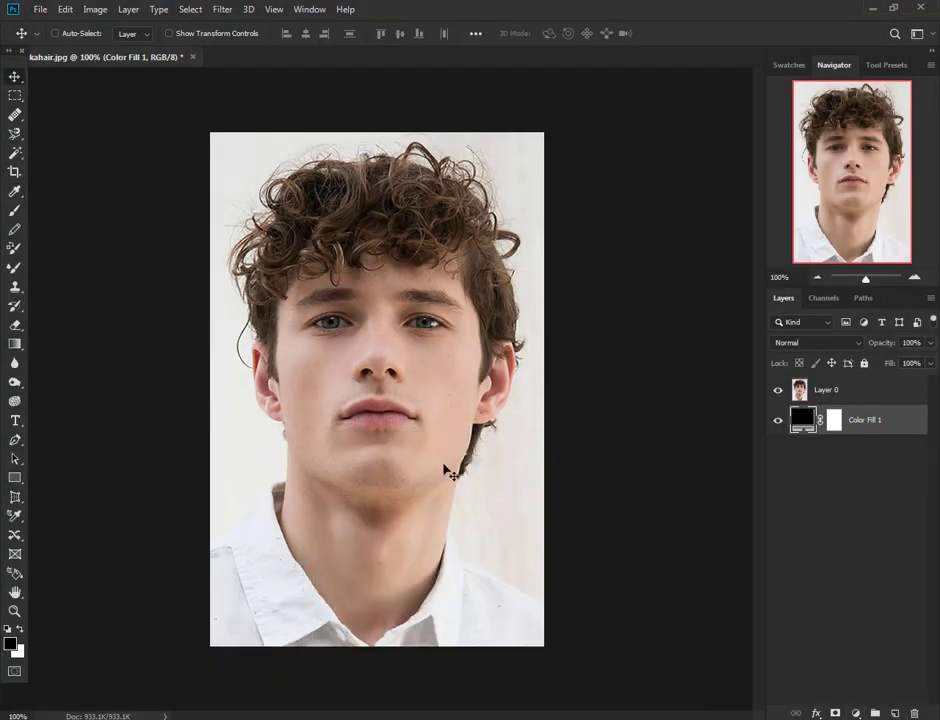
{"action": "left_click", "coordinate": [828, 389]}
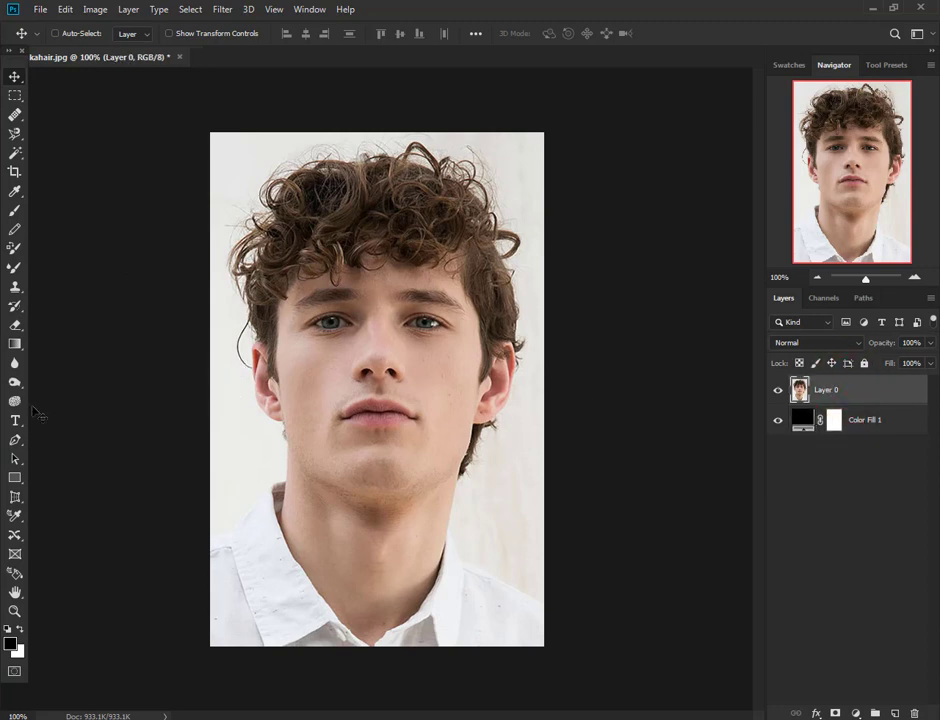
- Start a Pen path at the left shoulder, anchoring along the jawline up to the left ear
{"action": "left_click", "coordinate": [14, 441]}
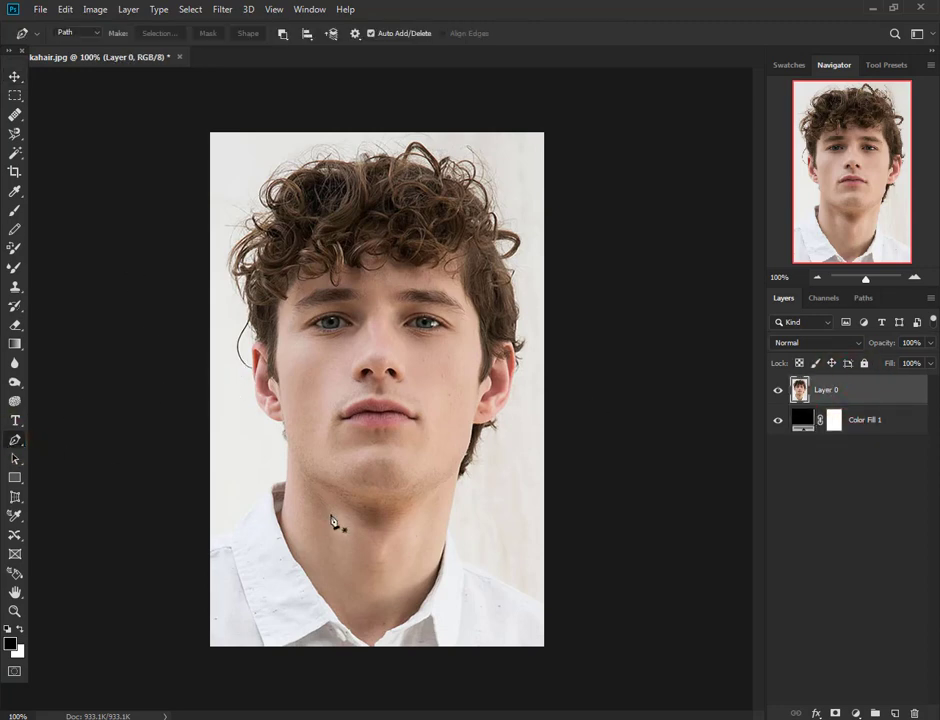
{"action": "key", "text": "ctrl+plus"}
{"action": "left_click_drag", "start_coordinate": [252, 530], "coordinate": [370, 360]}
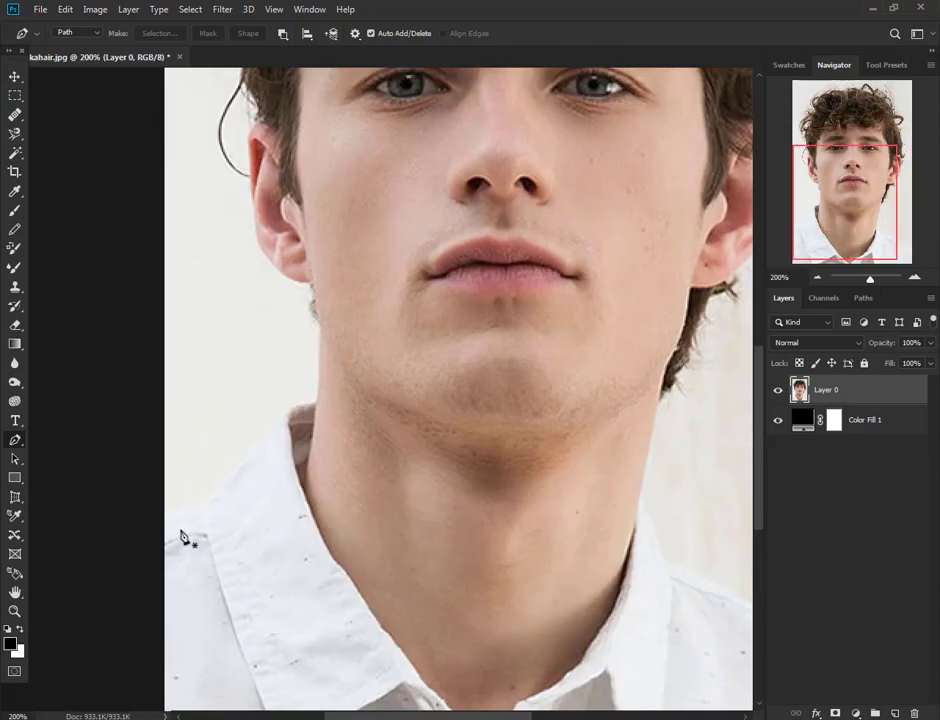
{"action": "left_click_drag", "start_coordinate": [164, 528], "coordinate": [217, 502]}
{"action": "left_click_drag", "start_coordinate": [316, 401], "coordinate": [343, 402]}
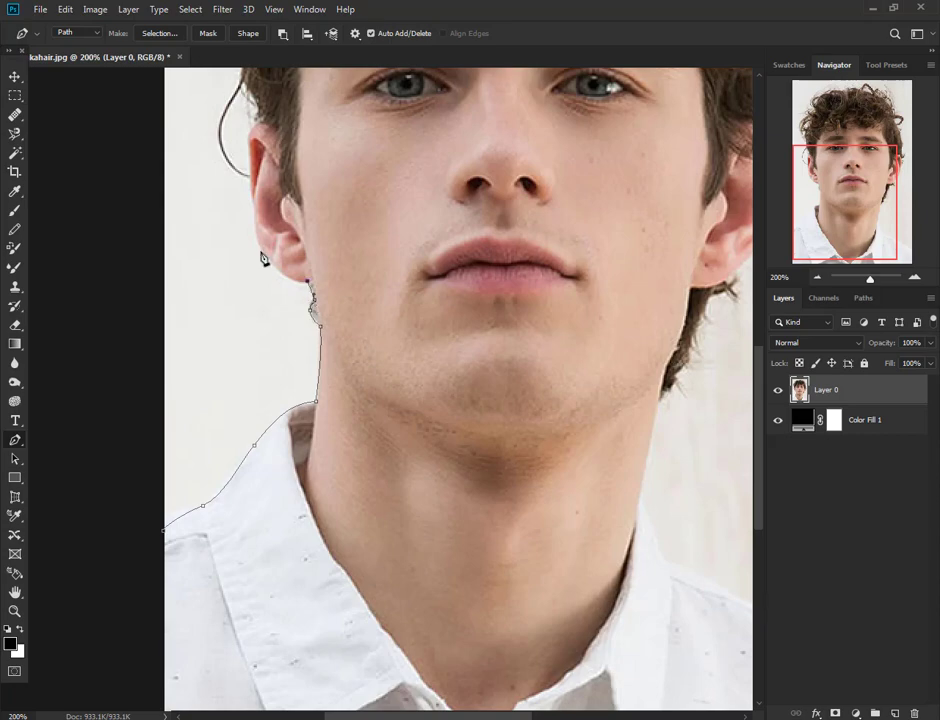
{"action": "left_click_drag", "start_coordinate": [238, 193], "coordinate": [230, 197]}
{"action": "left_click", "coordinate": [253, 178]}
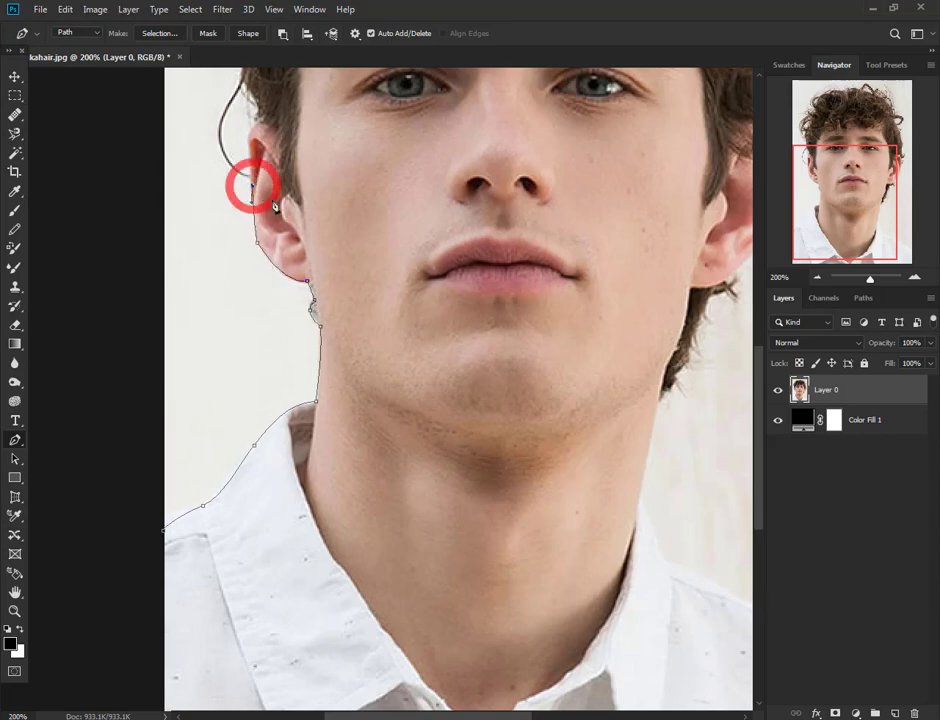
- Continue the path around the right ear and down the neck, then loop wide and close it
{"action": "key", "text": "ctrl+minus"}
{"action": "key", "text": "ctrl+minus"}
{"action": "key", "text": "ctrl+plus"}
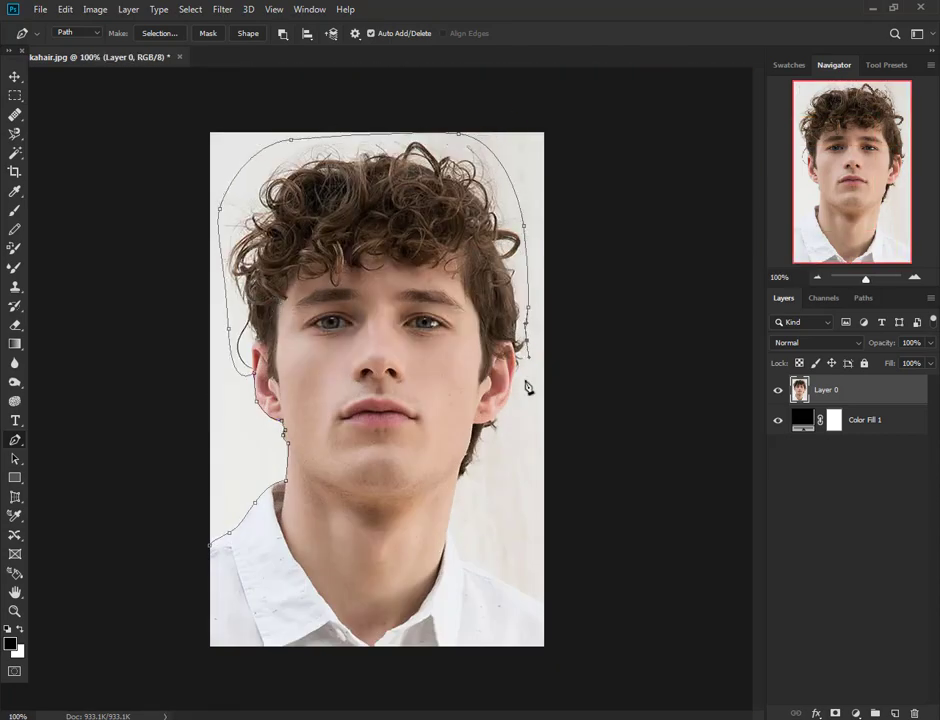
{"action": "key", "text": "ctrl+plus"}
{"action": "key", "text": "ctrl+plus"}
{"action": "scroll", "coordinate": [512, 411], "scroll_direction": "right", "scroll_amount": 5}
{"action": "left_click", "coordinate": [508, 400]}
{"action": "left_click", "coordinate": [466, 445]}
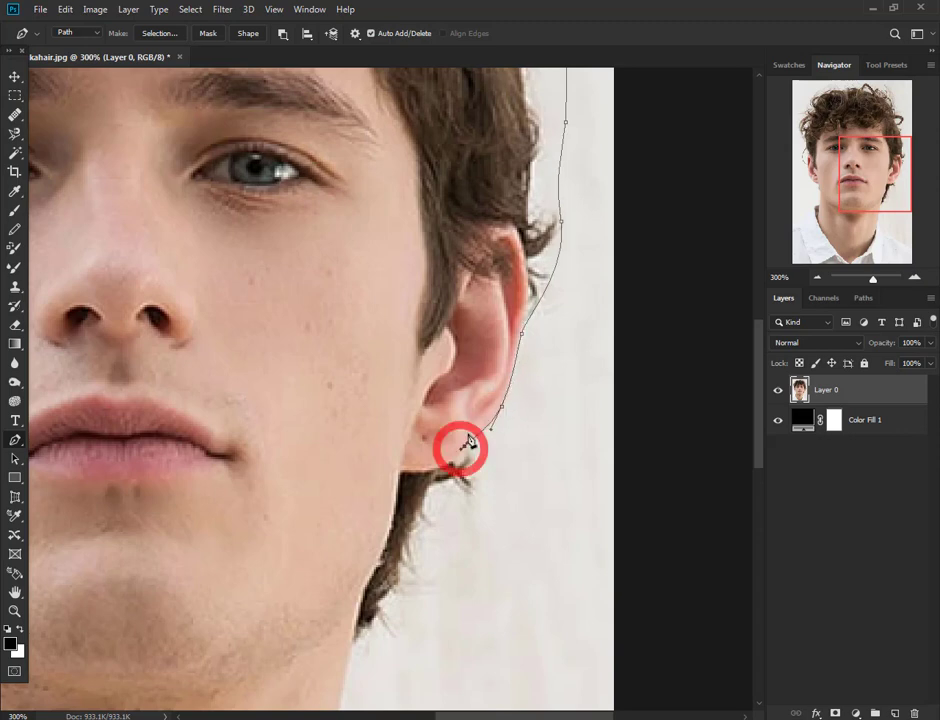
{"action": "key", "text": "ctrl+minus"}
{"action": "key", "text": "ctrl+minus"}
{"action": "left_click", "coordinate": [453, 497]}
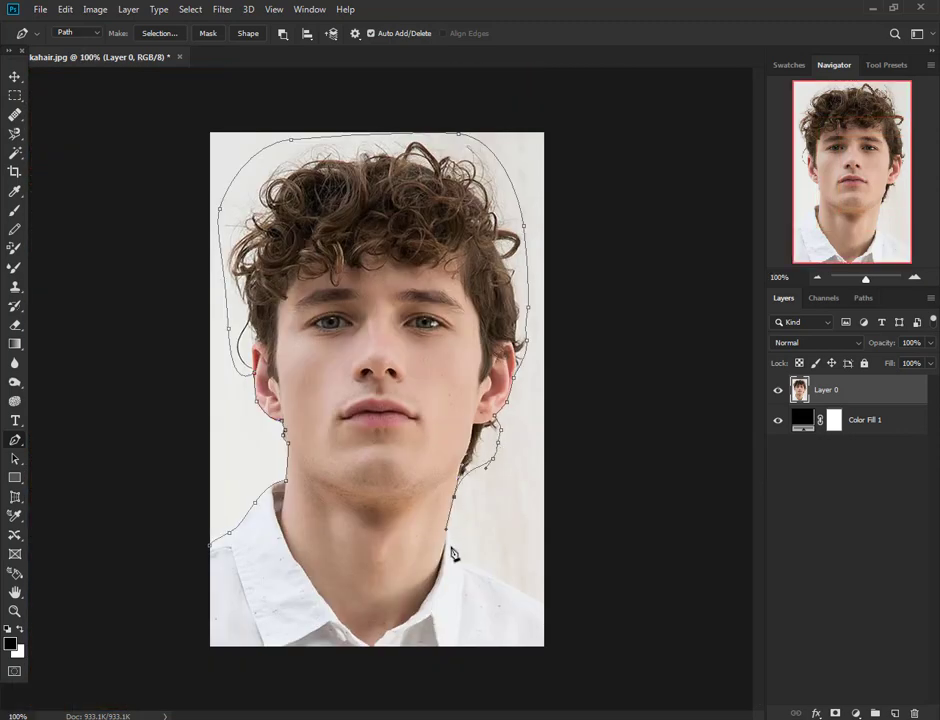
{"action": "left_click", "coordinate": [450, 546]}
{"action": "left_click", "coordinate": [546, 596]}
{"action": "left_click", "coordinate": [616, 368]}
{"action": "left_click", "coordinate": [446, 103]}
{"action": "left_click", "coordinate": [84, 158]}
{"action": "left_click", "coordinate": [210, 545]}
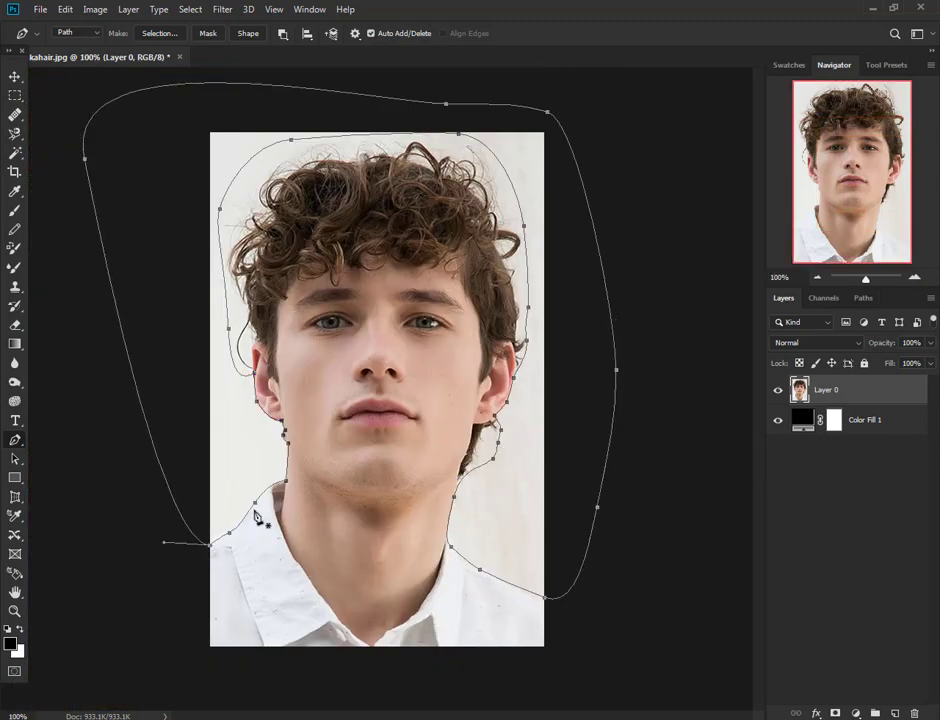
- Convert the traced pen path into a selection with Feather Radius 0
{"action": "right_click", "coordinate": [173, 361]}
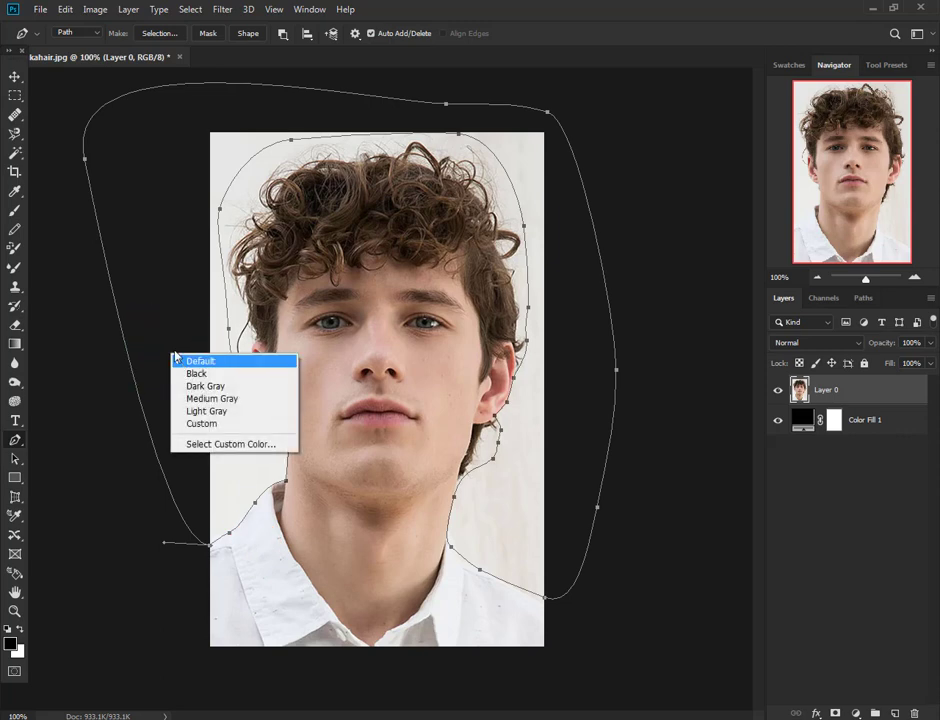
{"action": "left_click", "coordinate": [190, 361]}
{"action": "right_click", "coordinate": [271, 287]}
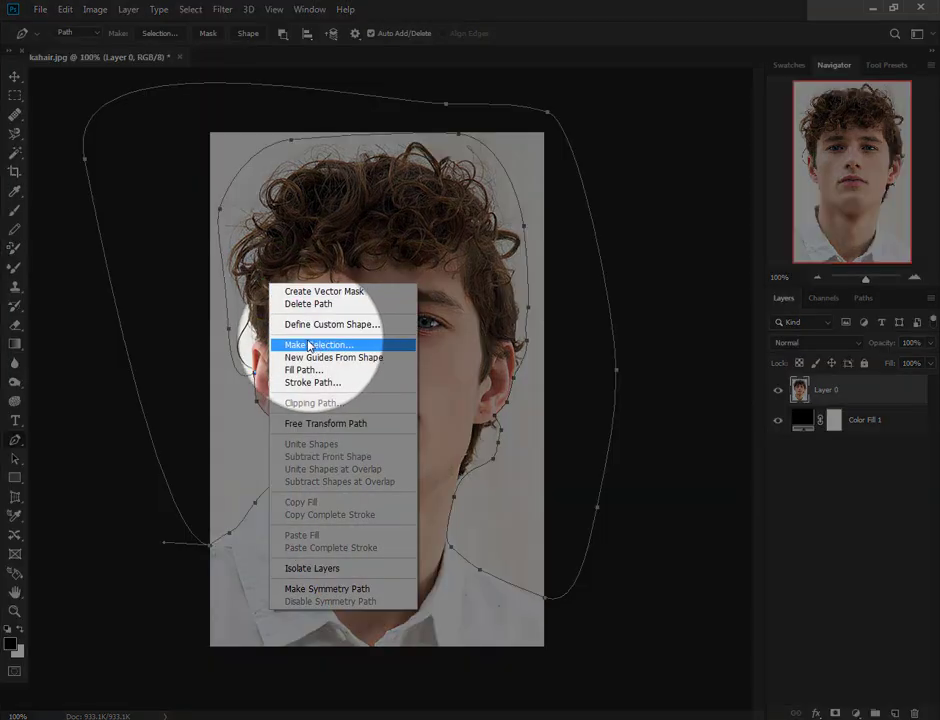
{"action": "left_click", "coordinate": [308, 347]}
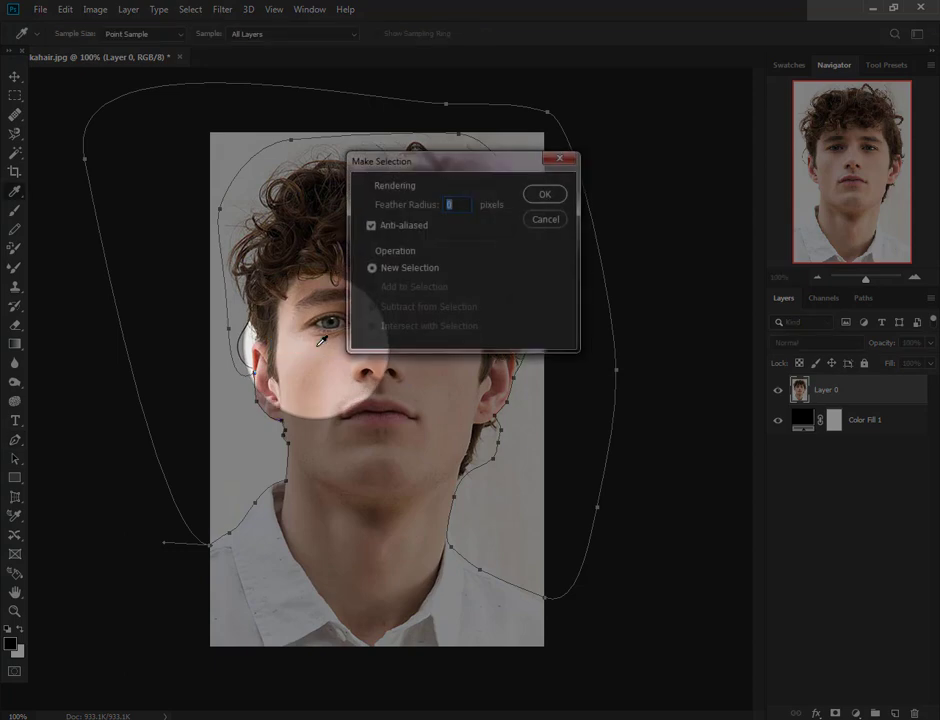
{"action": "left_click", "coordinate": [544, 194]}
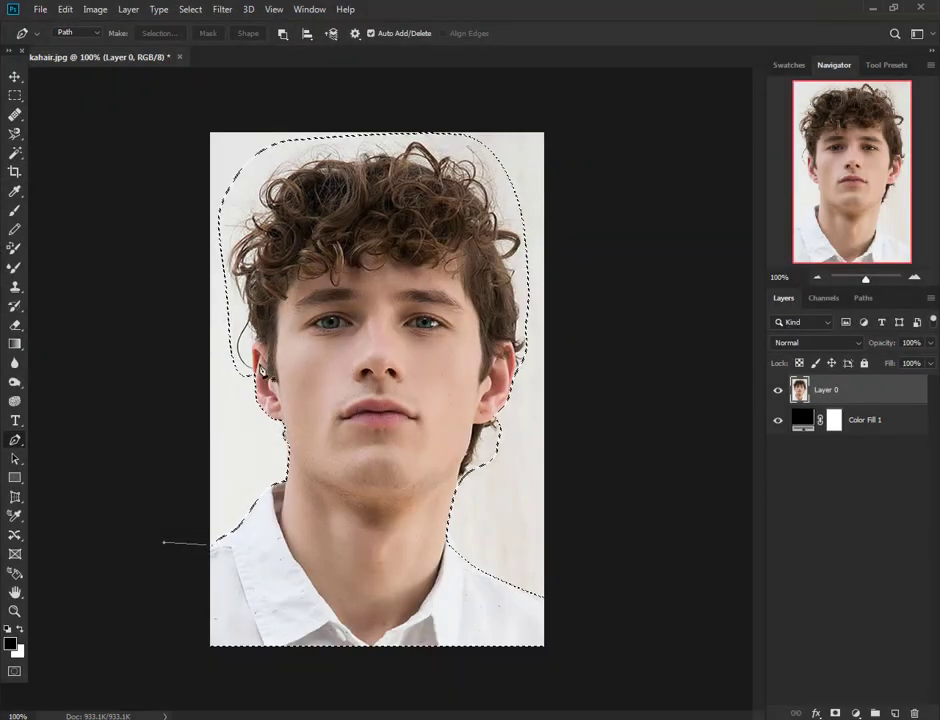
{"action": "left_click", "coordinate": [14, 156]}
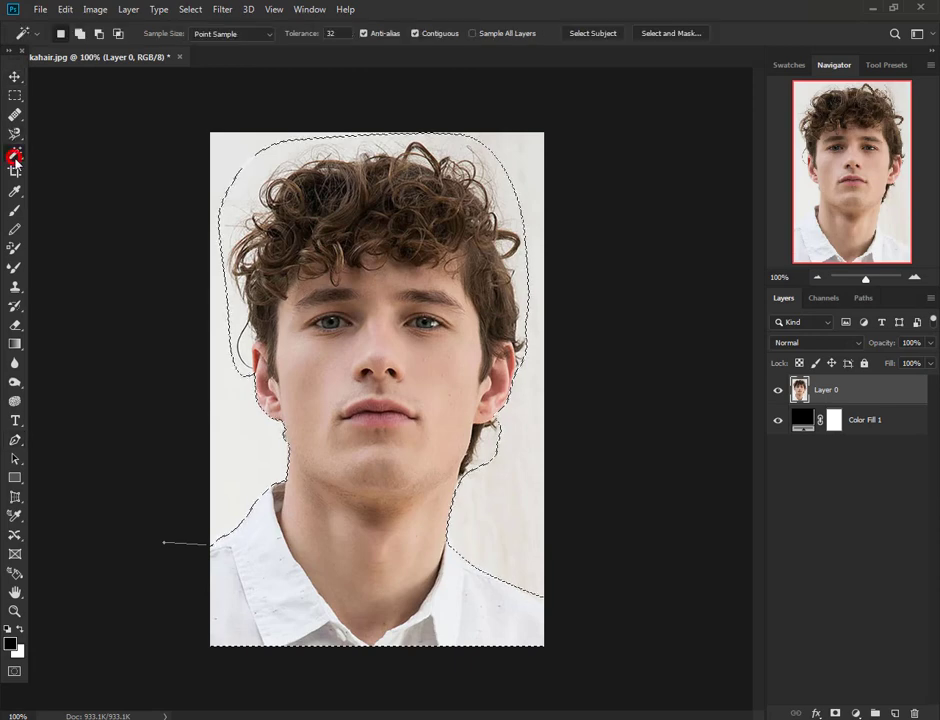
- In Select and Mask at 100% transparency, brush the hair top, right fringe, neck and left-of-face edges
{"action": "left_click", "coordinate": [666, 38]}
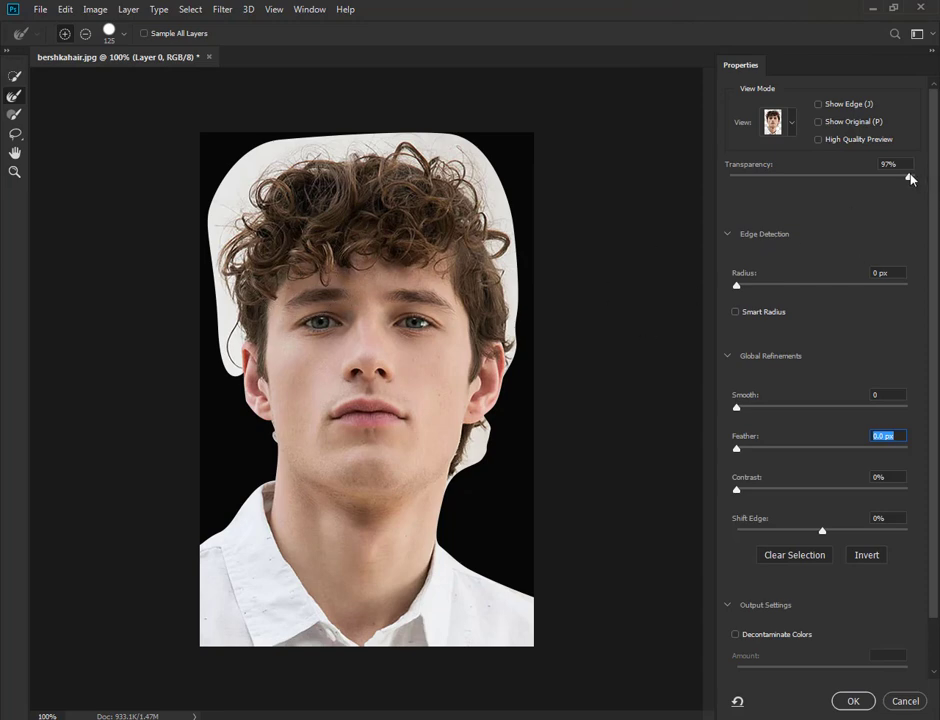
{"action": "left_click_drag", "start_coordinate": [911, 178], "coordinate": [916, 178]}
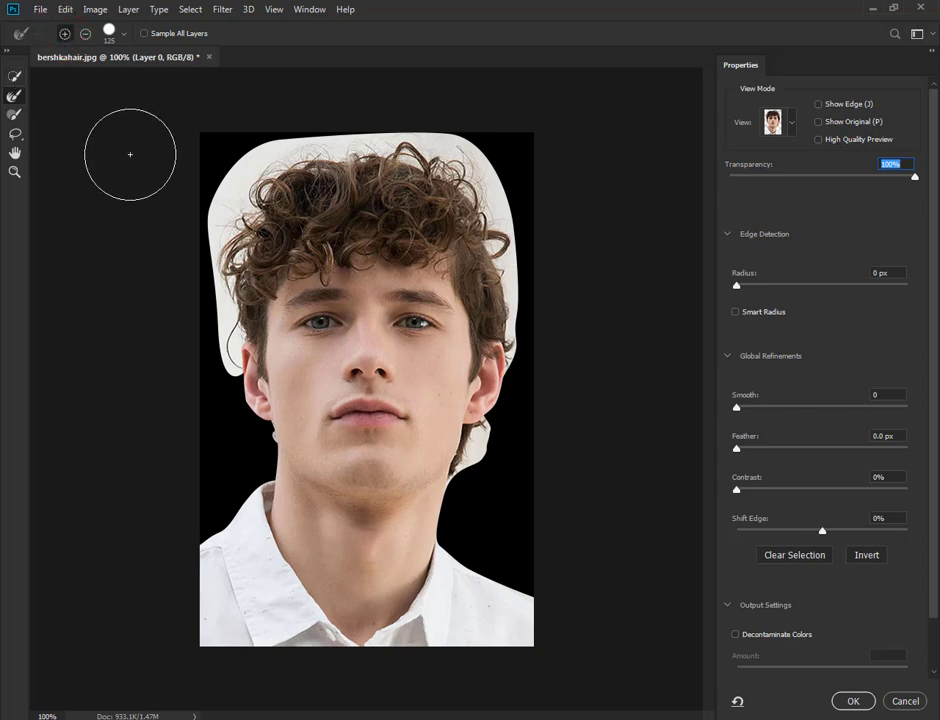
{"action": "left_click", "coordinate": [209, 209]}
{"action": "left_click_drag", "start_coordinate": [209, 209], "coordinate": [510, 205]}
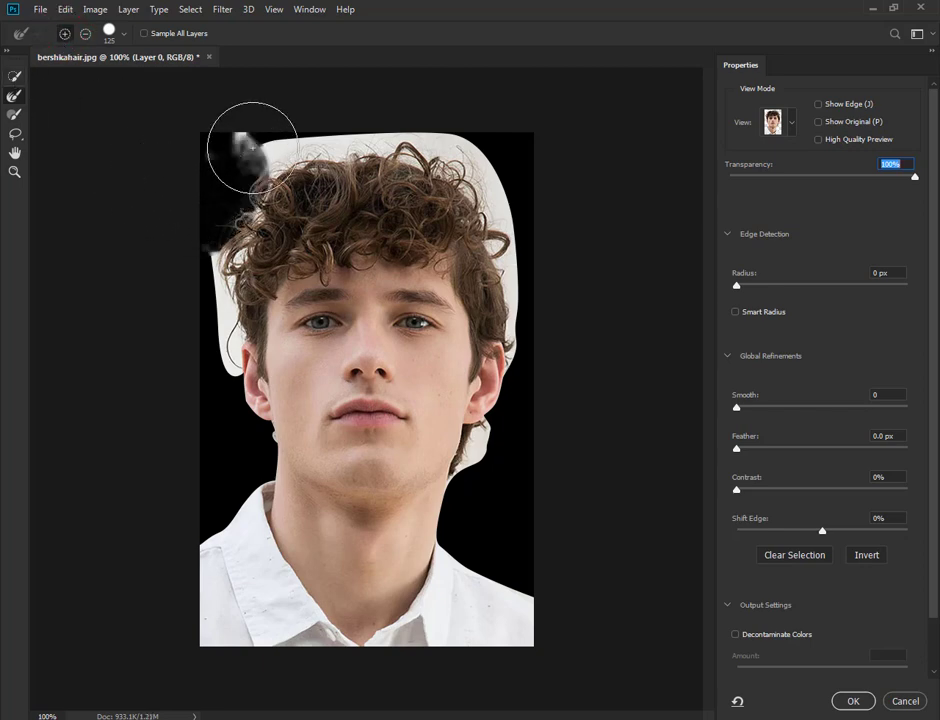
{"action": "left_click", "coordinate": [548, 350]}
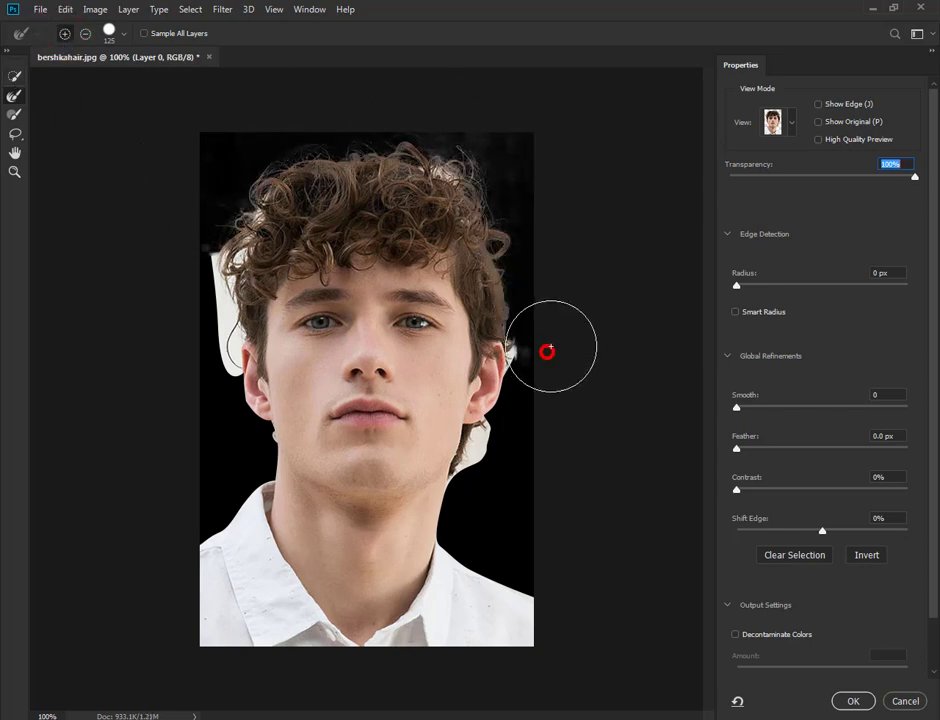
{"action": "left_click_drag", "start_coordinate": [534, 460], "coordinate": [491, 495]}
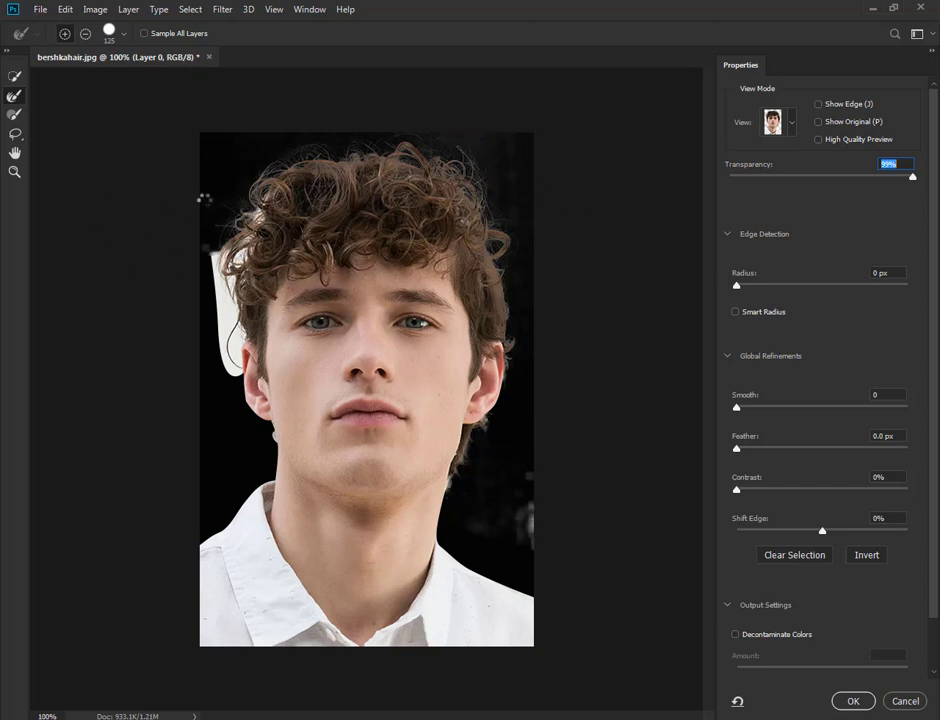
{"action": "left_click_drag", "start_coordinate": [163, 190], "coordinate": [146, 378]}
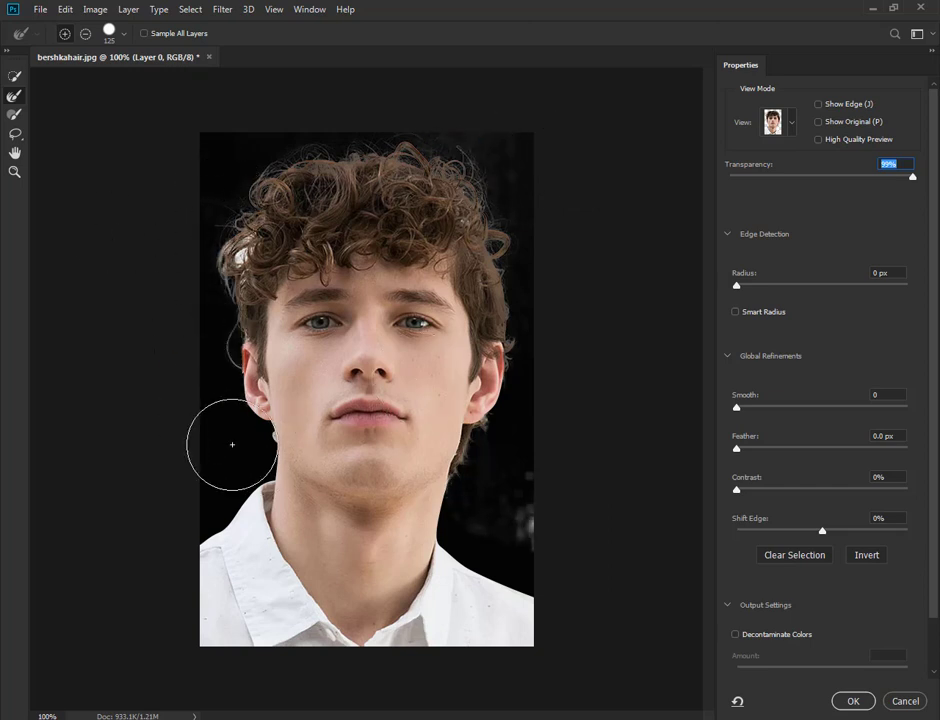
- Shrink the Refine Edge Brush to 40 and paint the hair edge left of the face
{"action": "key", "text": "bracketleft"}
{"action": "key", "text": "bracketleft"}
{"action": "key", "text": "bracketleft"}
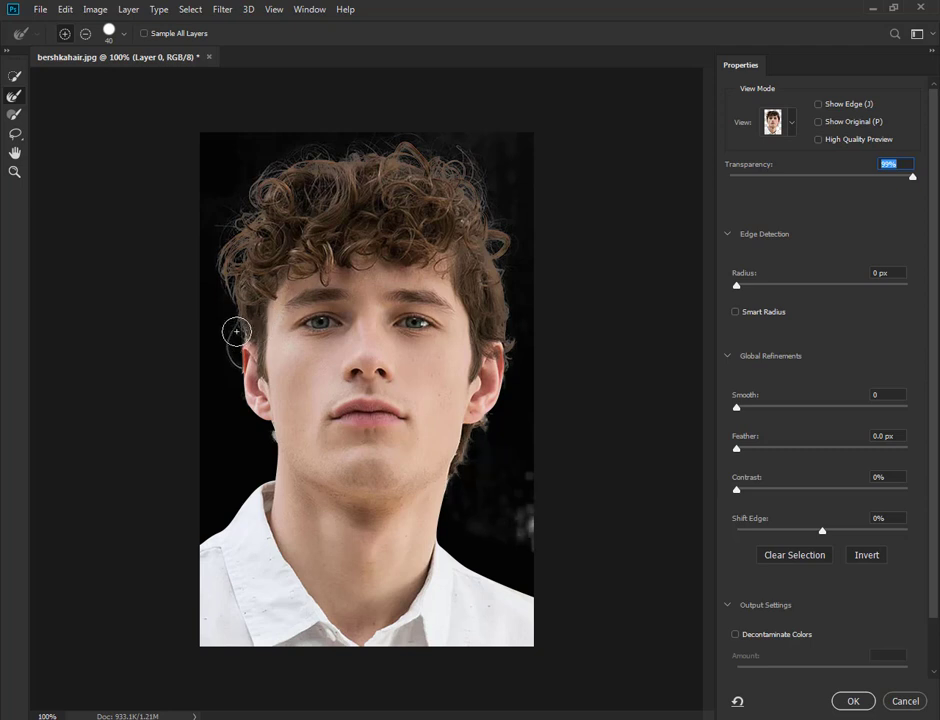
{"action": "left_click_drag", "start_coordinate": [236, 331], "coordinate": [238, 345]}
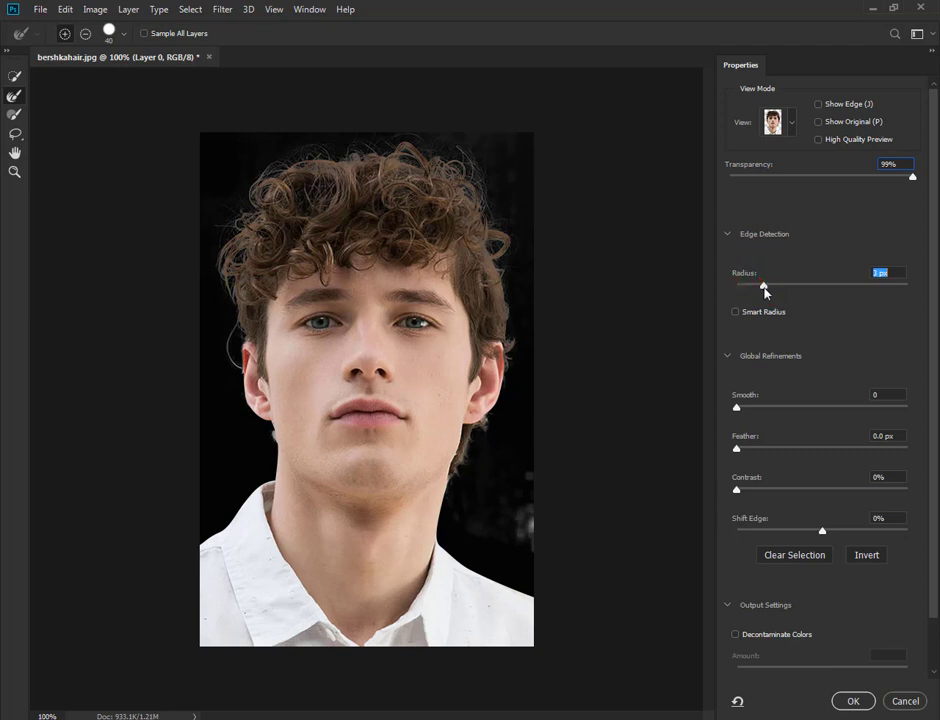
- Try Smooth and Contrast values, settling on Feather about 0.4 px, Smooth 0 and Contrast 3%
{"action": "left_click_drag", "start_coordinate": [765, 290], "coordinate": [736, 289]}
{"action": "left_click_drag", "start_coordinate": [737, 408], "coordinate": [768, 409]}
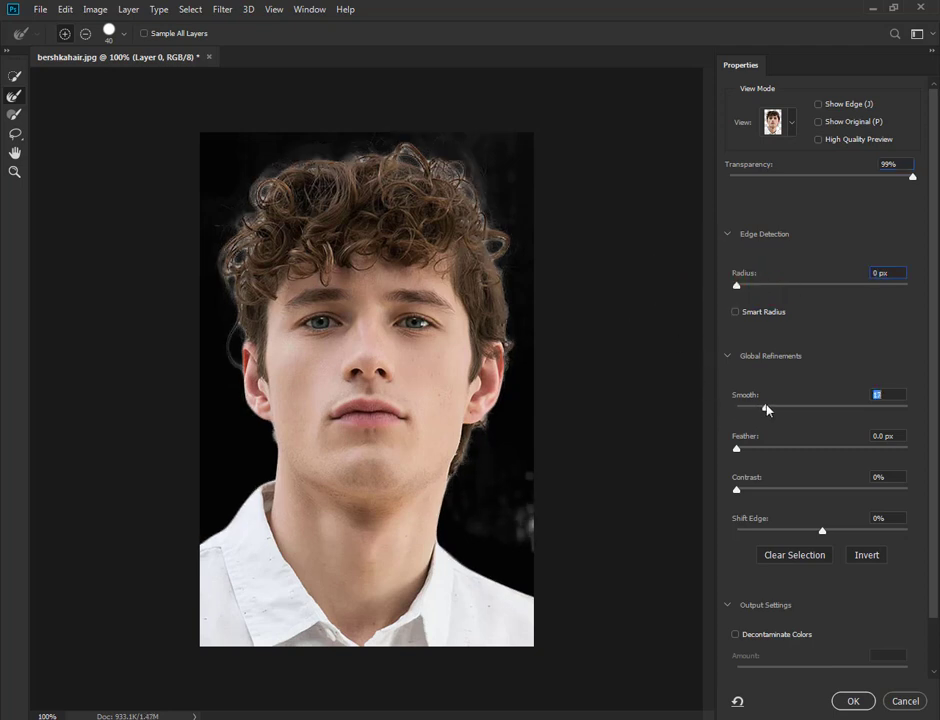
{"action": "left_click", "coordinate": [736, 409]}
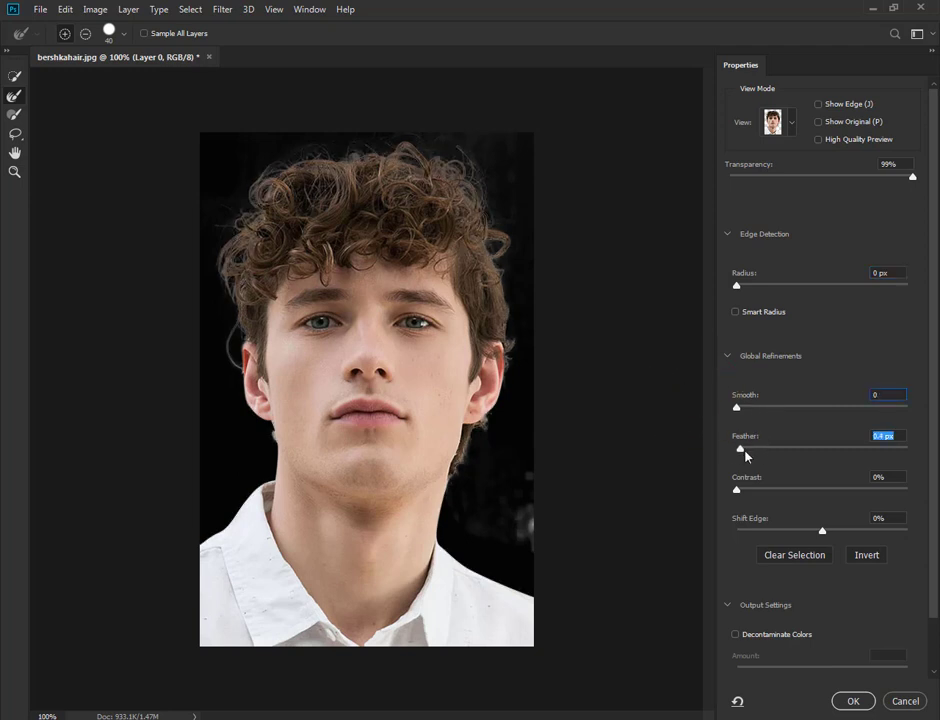
{"action": "mouse_move", "coordinate": [738, 448]}
{"action": "left_mouse_down"}
{"action": "mouse_move", "coordinate": [763, 451]}
{"action": "mouse_move", "coordinate": [743, 452]}
{"action": "left_mouse_up"}
{"action": "left_click_drag", "start_coordinate": [737, 489], "coordinate": [847, 485]}
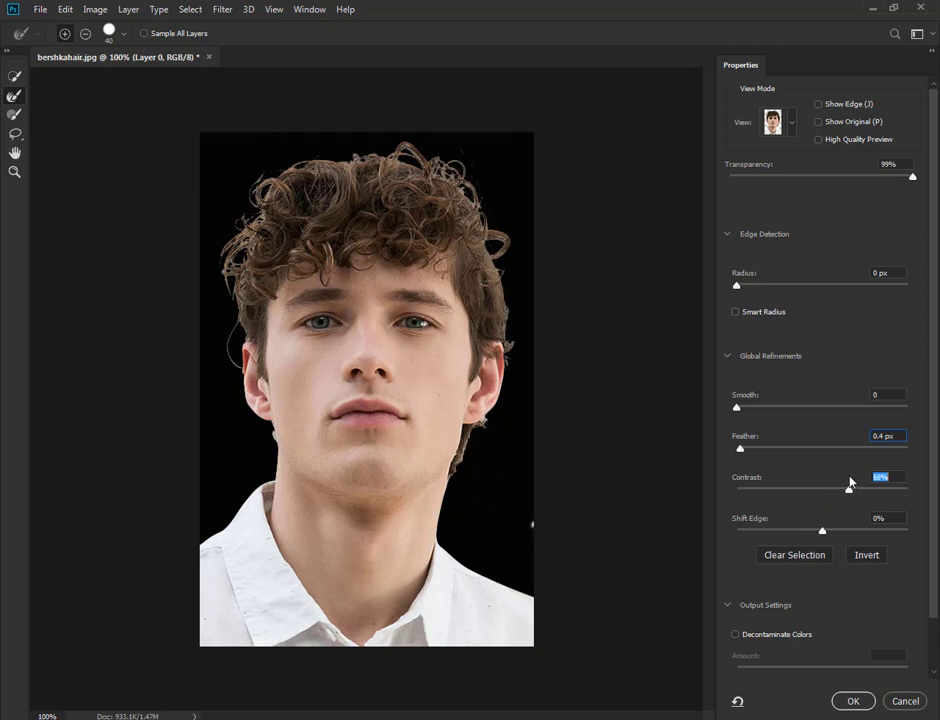
{"action": "left_click_drag", "start_coordinate": [755, 482], "coordinate": [739, 486]}
{"action": "left_click", "coordinate": [743, 485]}
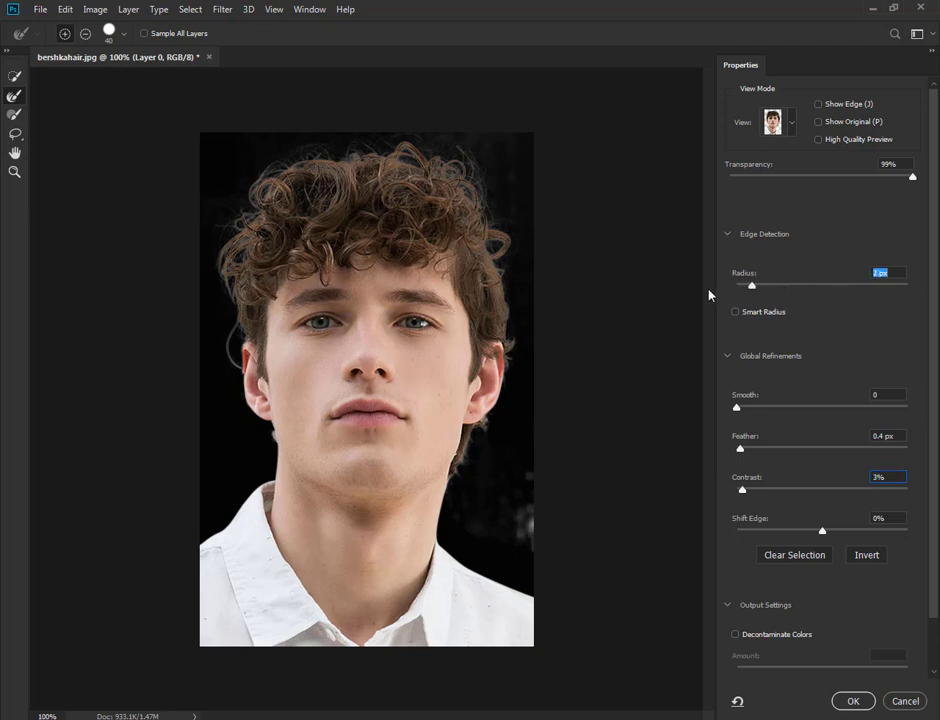
- Set Radius to 0 px, shift the selection edge inward, and enable Decontaminate Colors
{"action": "left_click_drag", "start_coordinate": [737, 285], "coordinate": [700, 287]}
{"action": "mouse_move", "coordinate": [810, 536]}
{"action": "left_mouse_down"}
{"action": "mouse_move", "coordinate": [796, 537]}
{"action": "mouse_move", "coordinate": [816, 531]}
{"action": "left_mouse_up"}
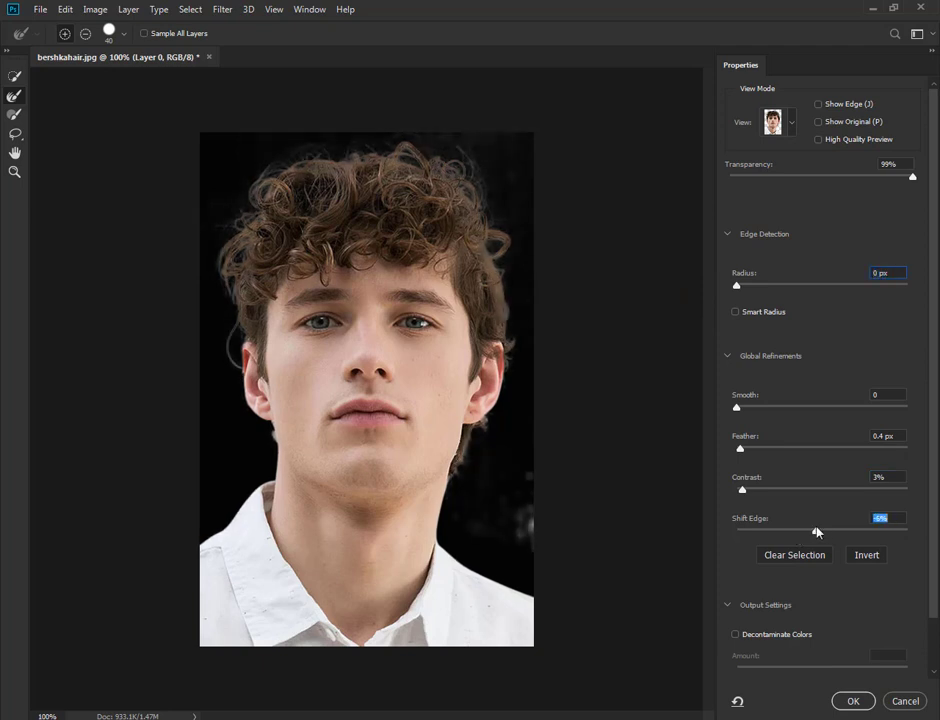
{"action": "left_click", "coordinate": [728, 605]}
{"action": "left_click", "coordinate": [735, 635]}
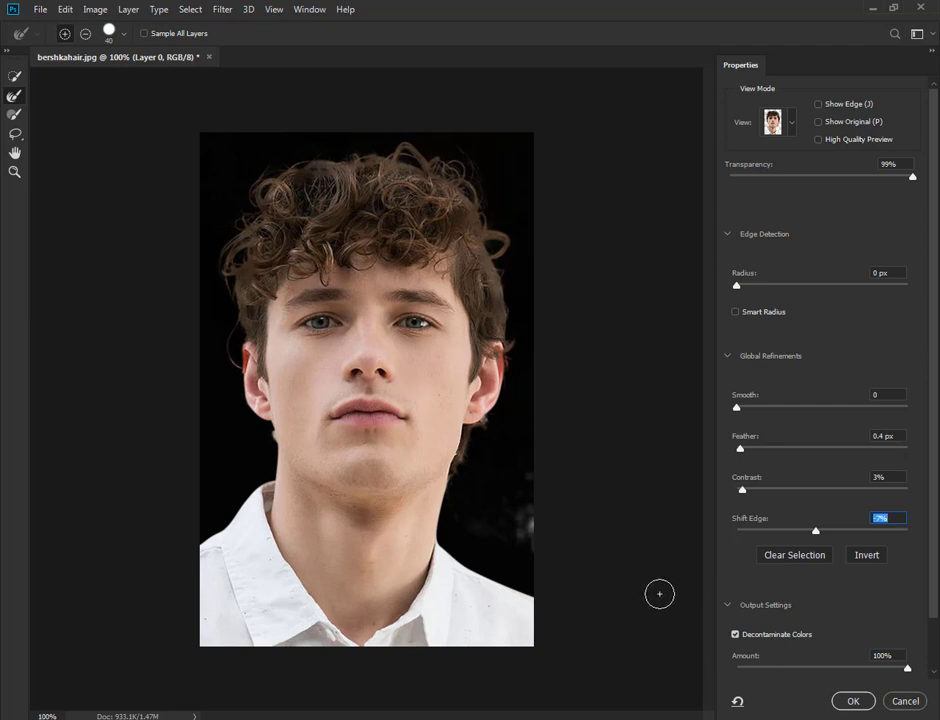
- Compare Decontaminate Colors off and on, then lower its Amount to 40%
{"action": "left_click", "coordinate": [735, 635]}
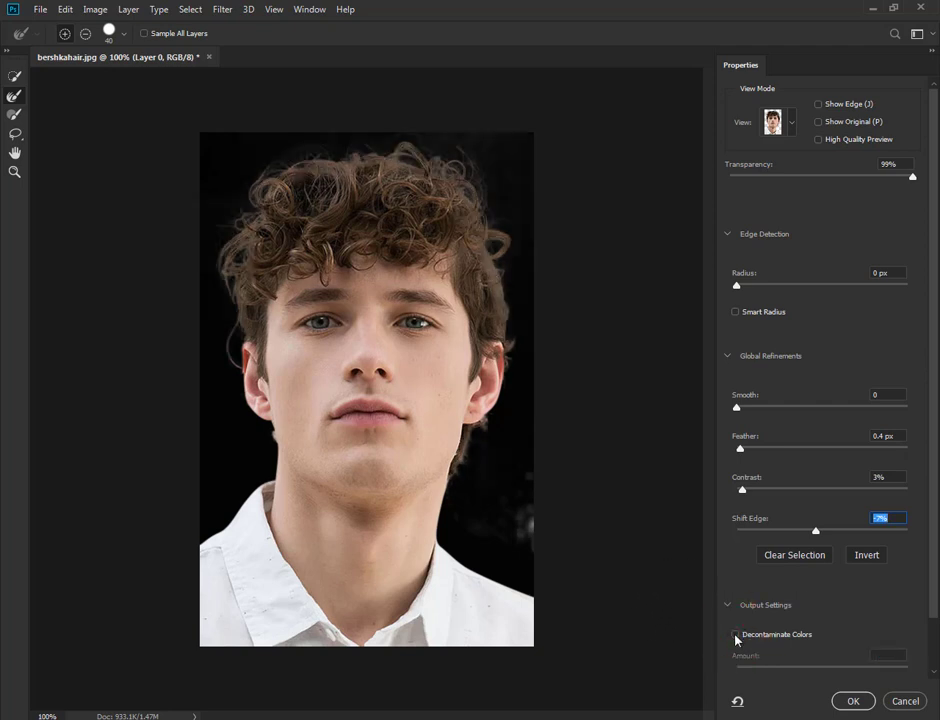
{"action": "left_click", "coordinate": [736, 636]}
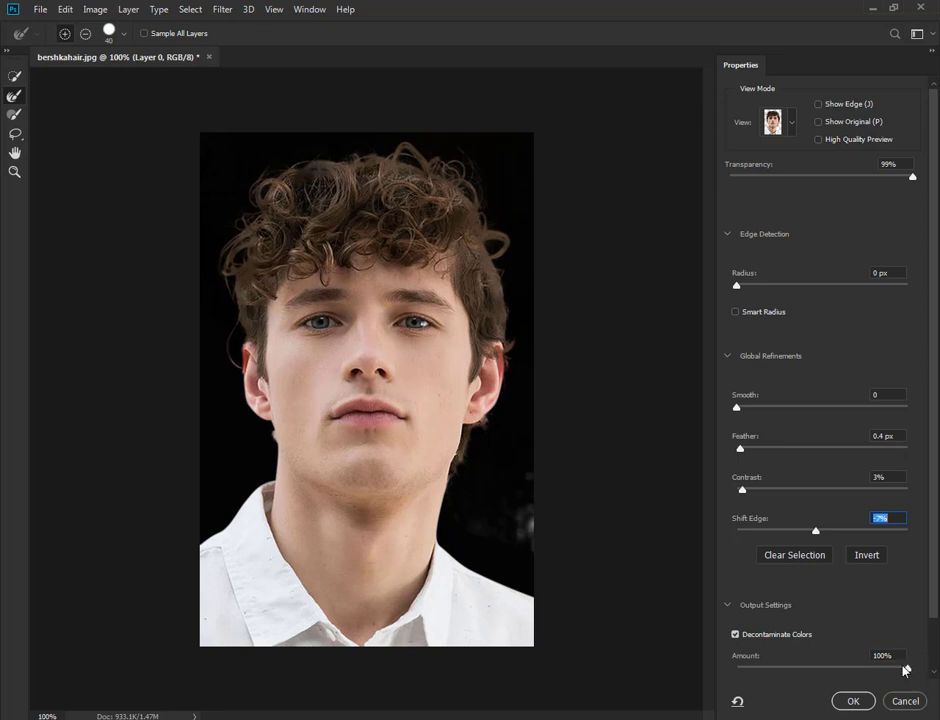
{"action": "left_click_drag", "start_coordinate": [905, 668], "coordinate": [901, 668]}
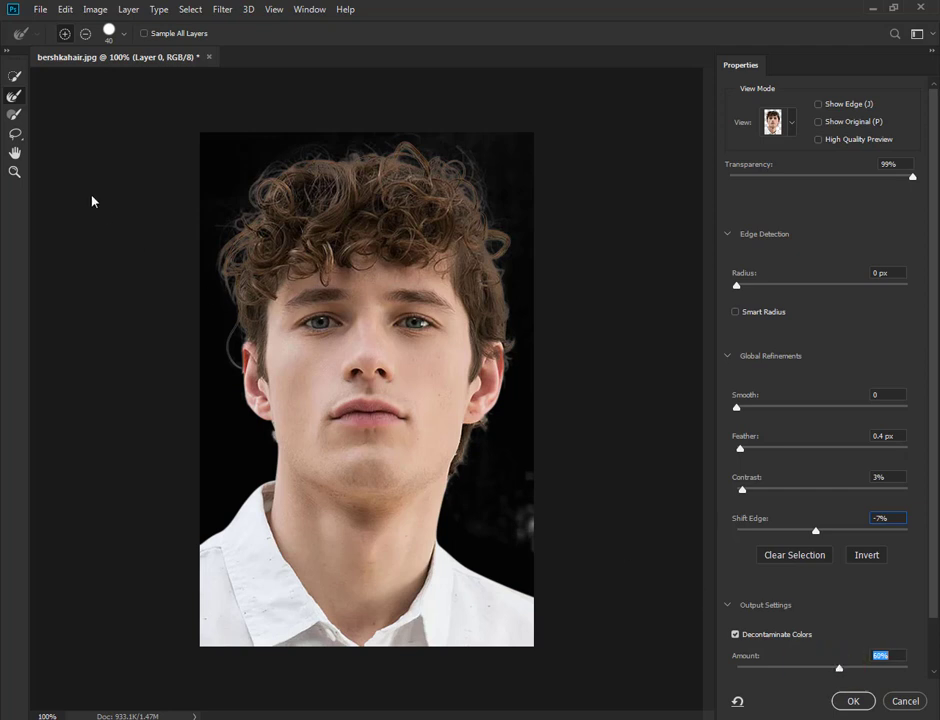
{"action": "left_click", "coordinate": [15, 114]}
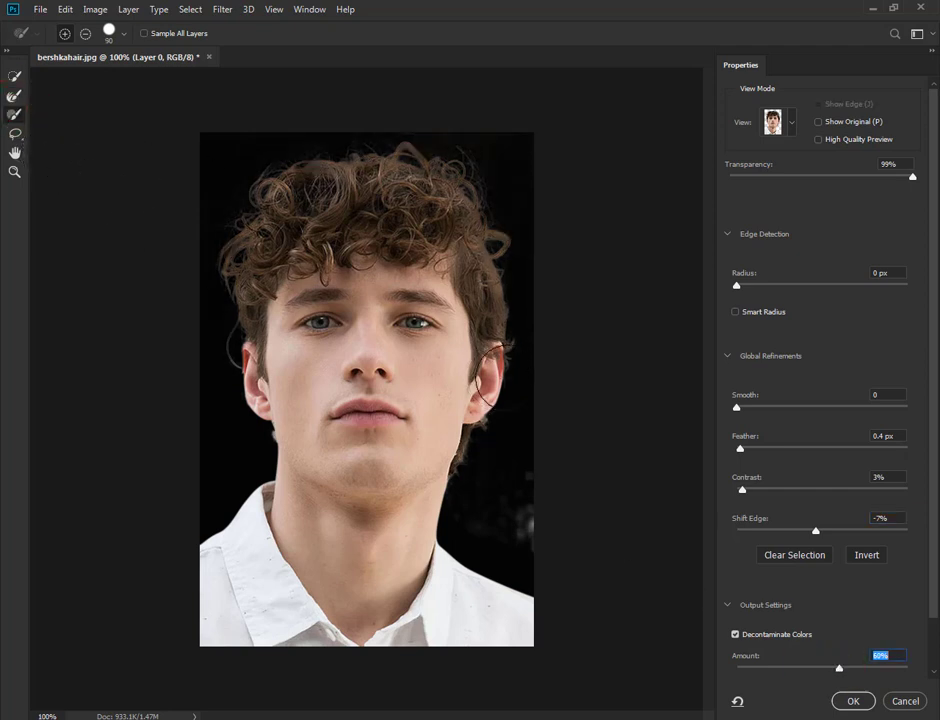
{"action": "left_click_drag", "start_coordinate": [851, 677], "coordinate": [862, 677]}
{"action": "left_click", "coordinate": [788, 676]}
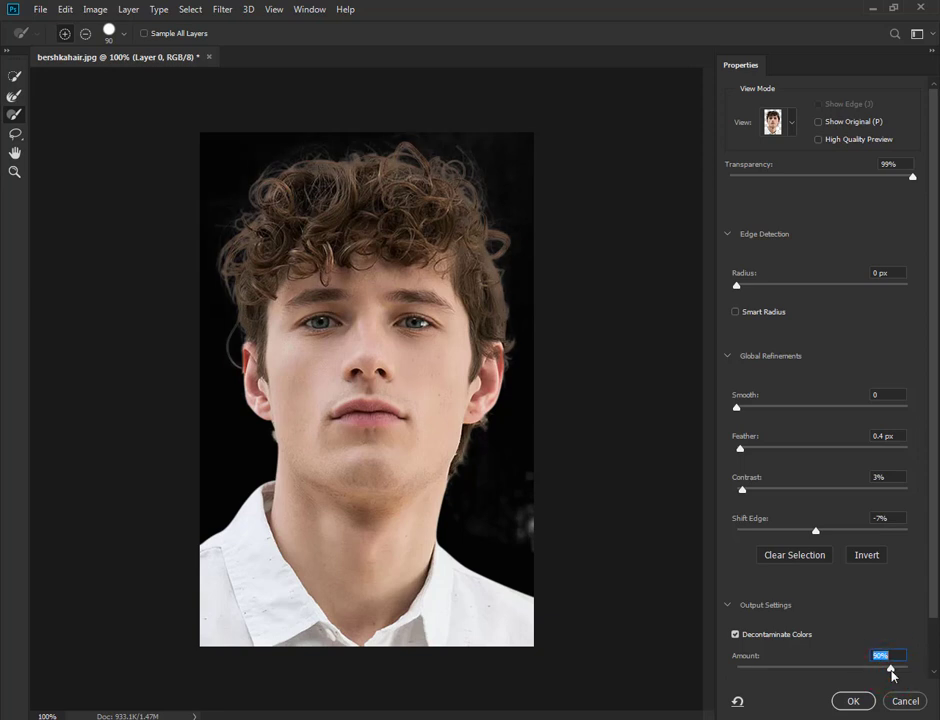
{"action": "left_click", "coordinate": [814, 667]}
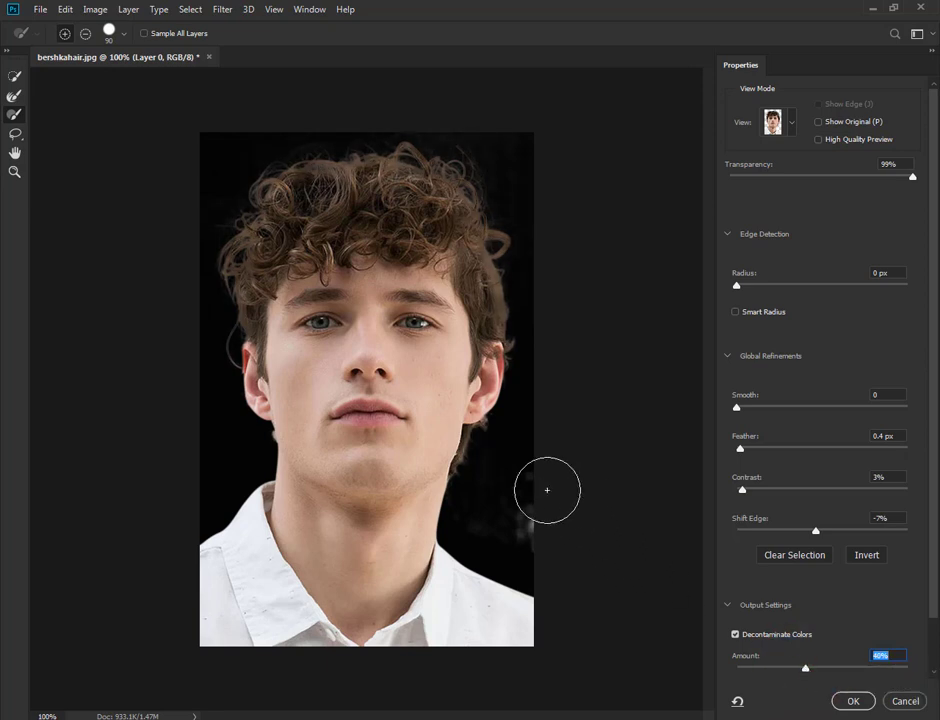
- Subtract the stray white patch beside the right shoulder and refine the right hair edge with a size-90 brush
{"action": "left_click_drag", "start_coordinate": [512, 480], "coordinate": [506, 510]}
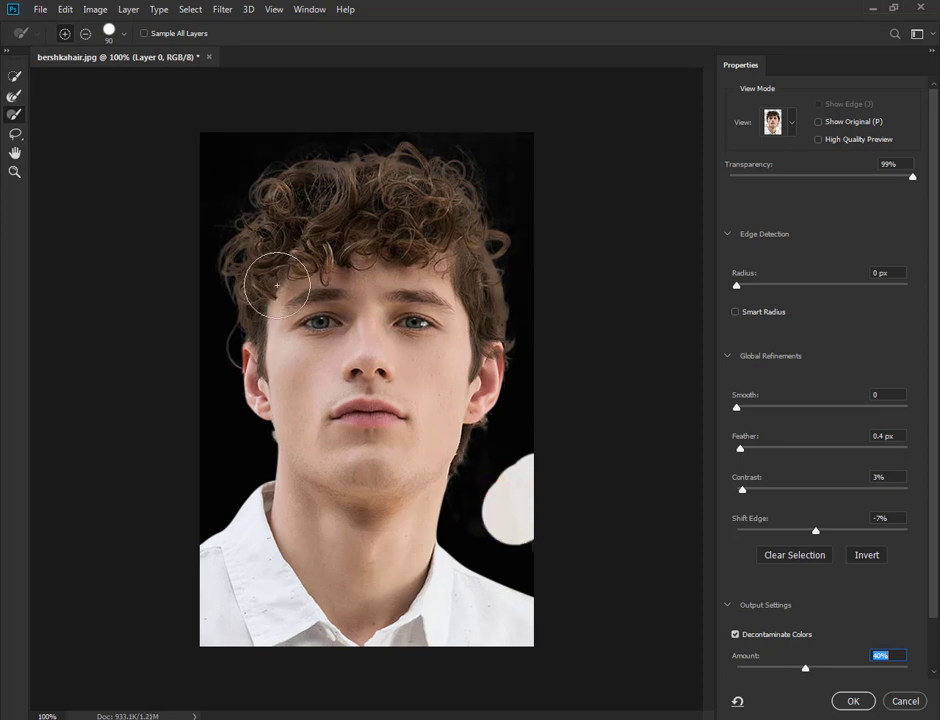
{"action": "left_click", "coordinate": [84, 34]}
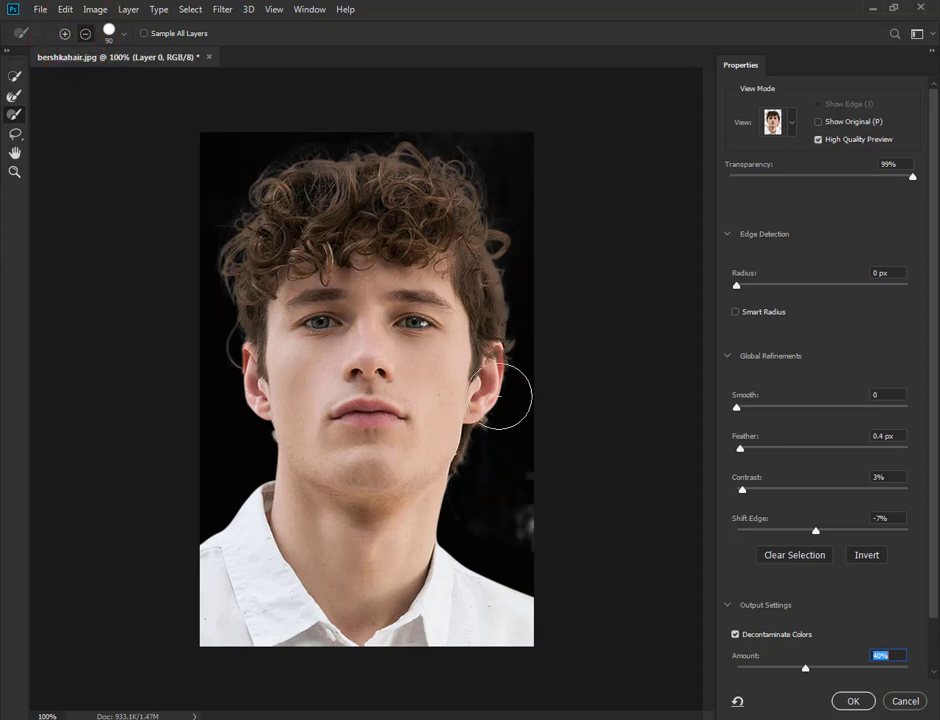
{"action": "left_click_drag", "start_coordinate": [520, 487], "coordinate": [497, 520]}
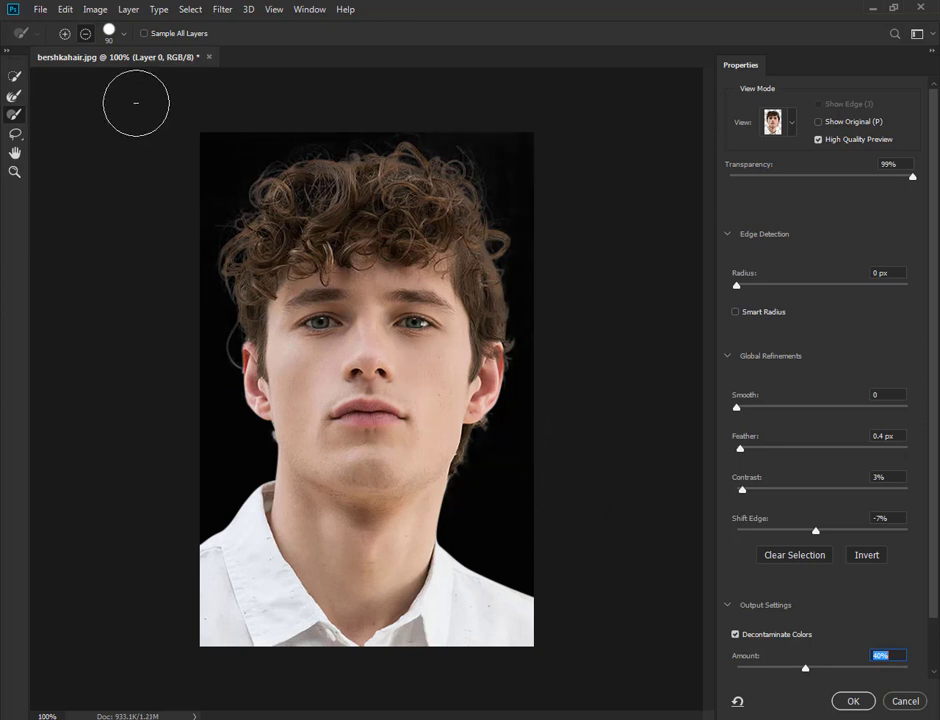
{"action": "left_click", "coordinate": [118, 38]}
{"action": "type", "text": "10"}
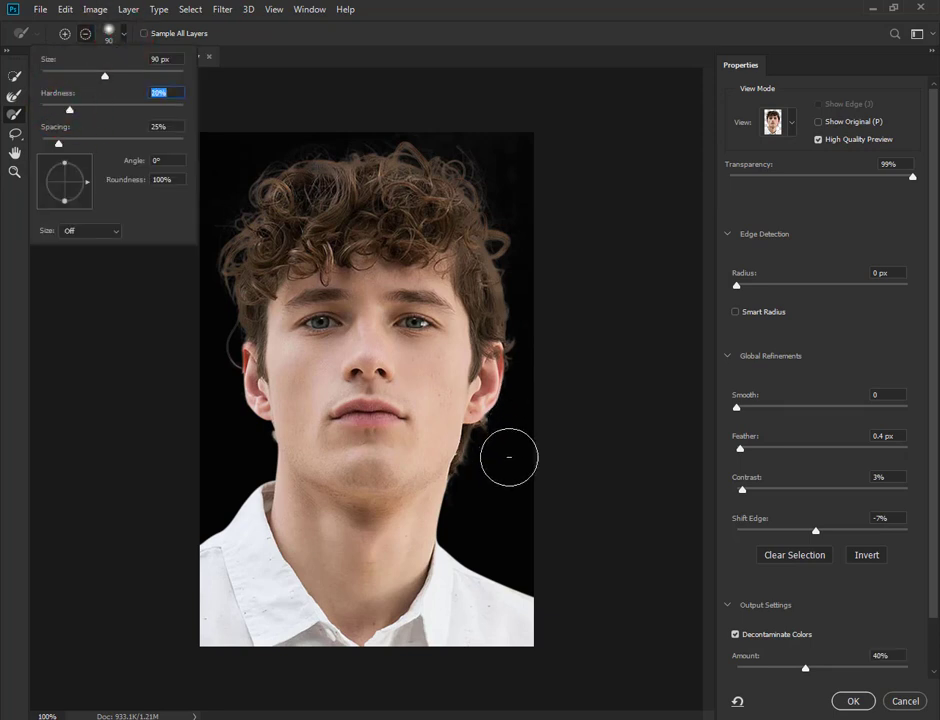
{"action": "left_click", "coordinate": [490, 474]}
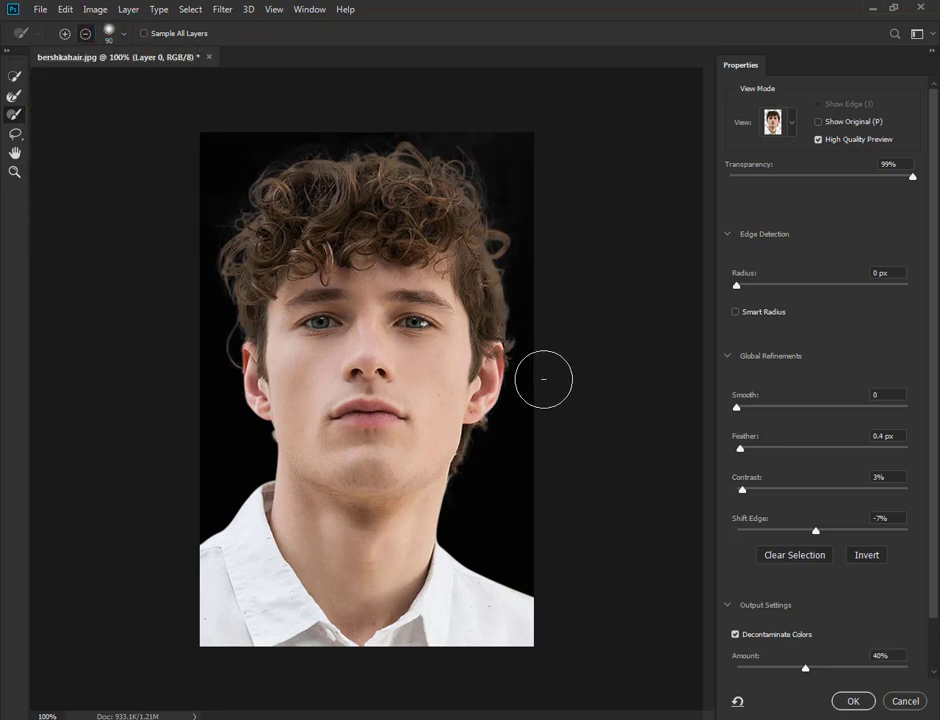
{"action": "left_click_drag", "start_coordinate": [552, 378], "coordinate": [508, 145]}
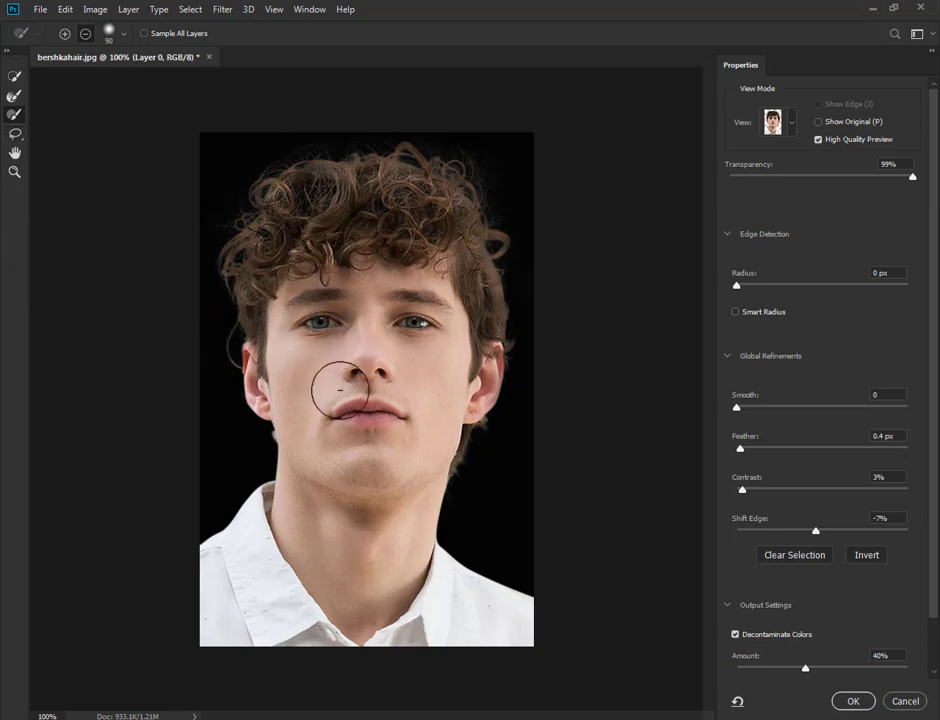
- Output the refined selection as New Layer with Layer Mask, creating Layer 0 copy
{"action": "scroll", "coordinate": [856, 625], "scroll_direction": "down", "scroll_amount": 2}
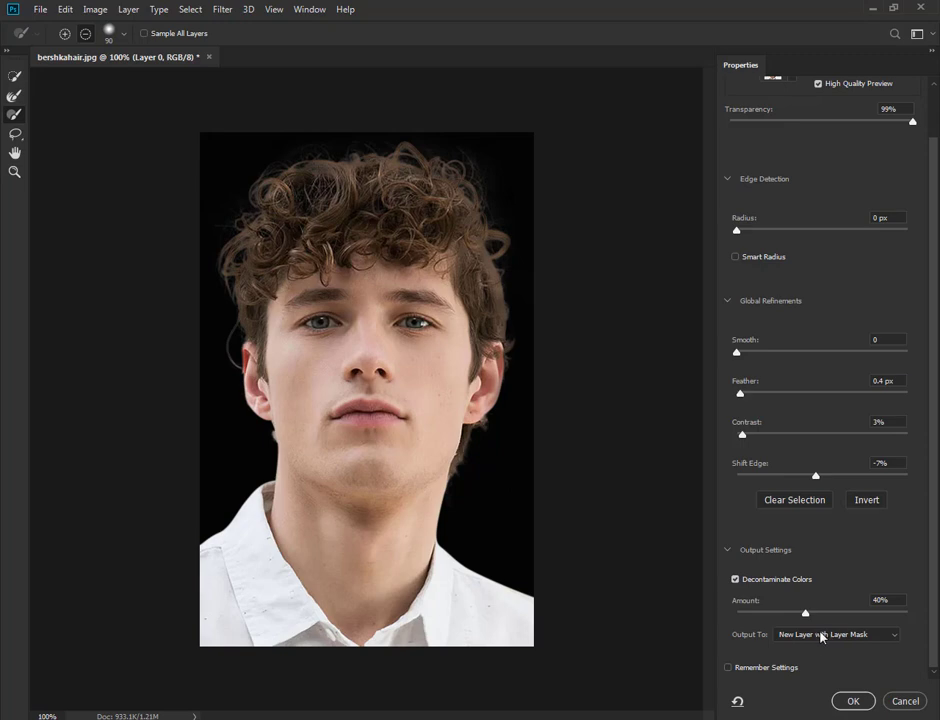
{"action": "left_click", "coordinate": [821, 635]}
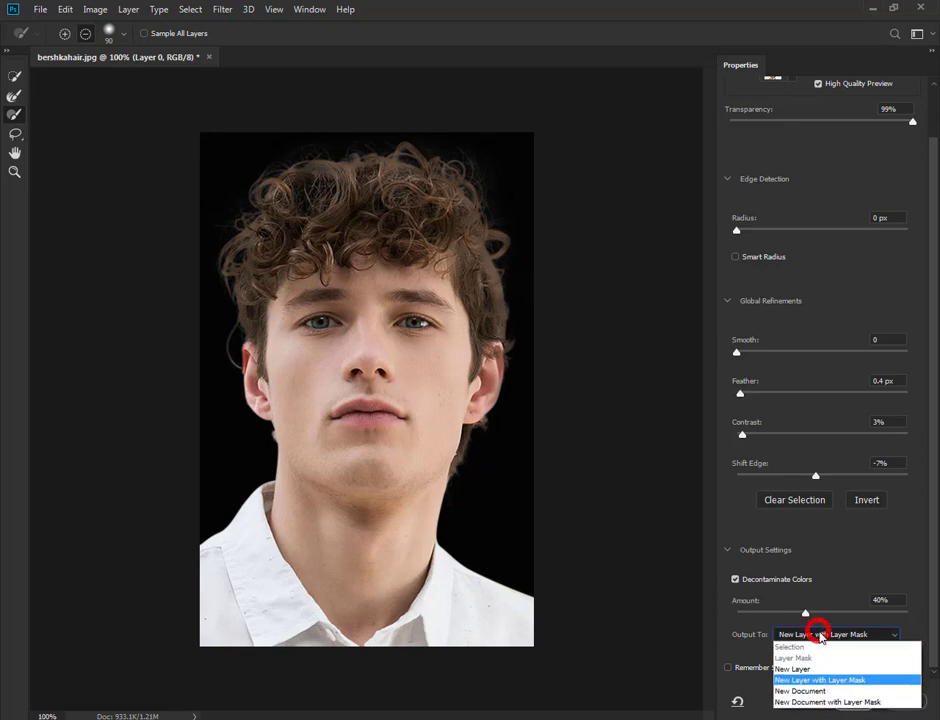
{"action": "left_click", "coordinate": [845, 680]}
{"action": "left_click", "coordinate": [851, 699]}
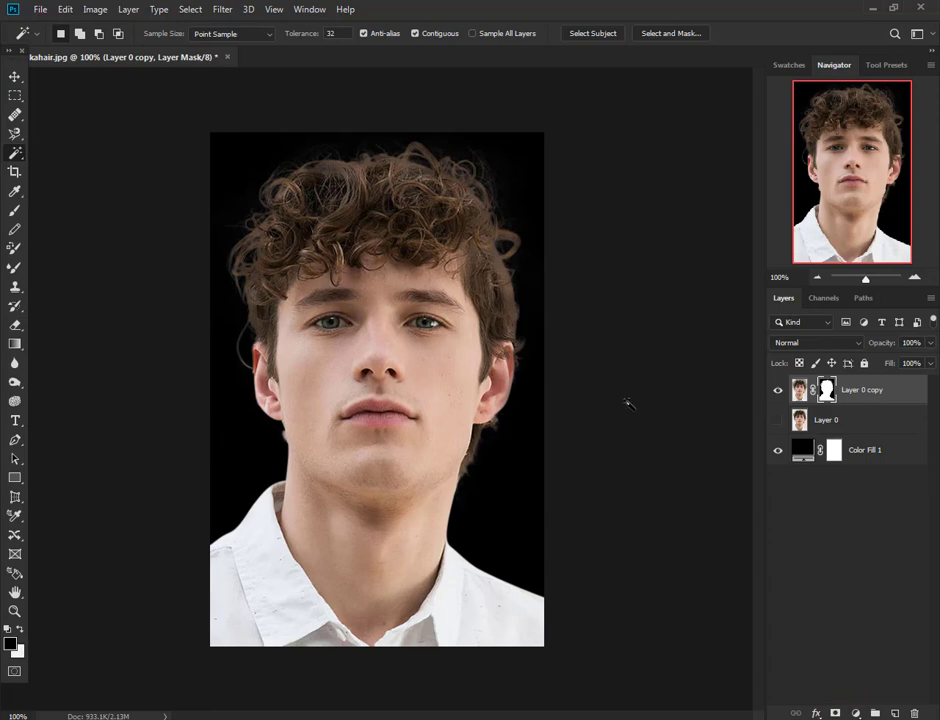
- Load Layer 0 copy's mask as a selection, deselect it, then display the mask alone
{"action": "left_click", "coordinate": [828, 394], "text": "ctrl"}
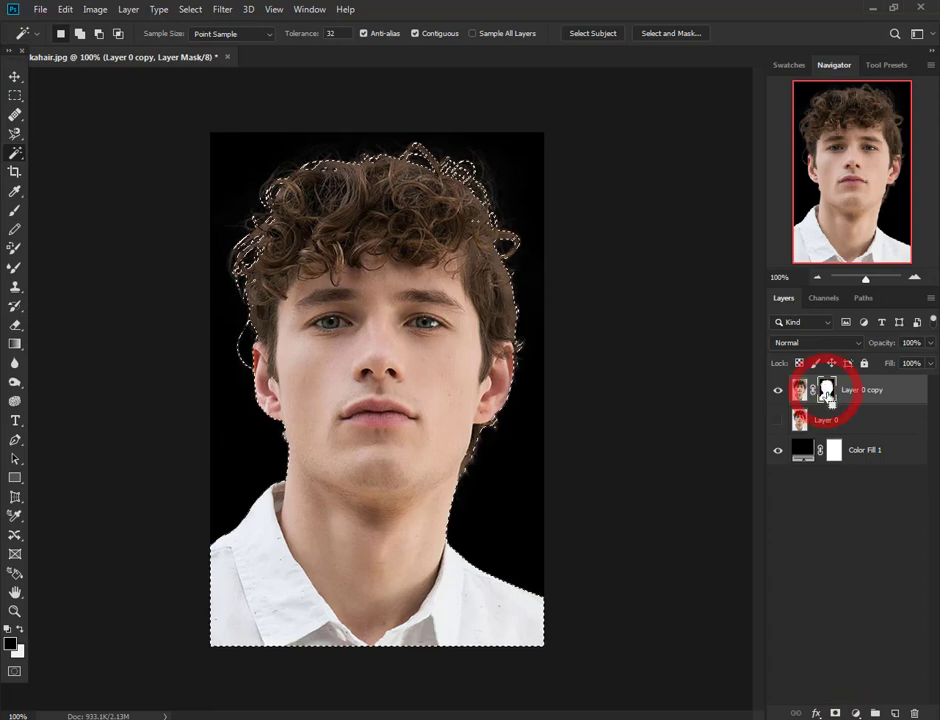
{"action": "key", "text": "ctrl+d"}
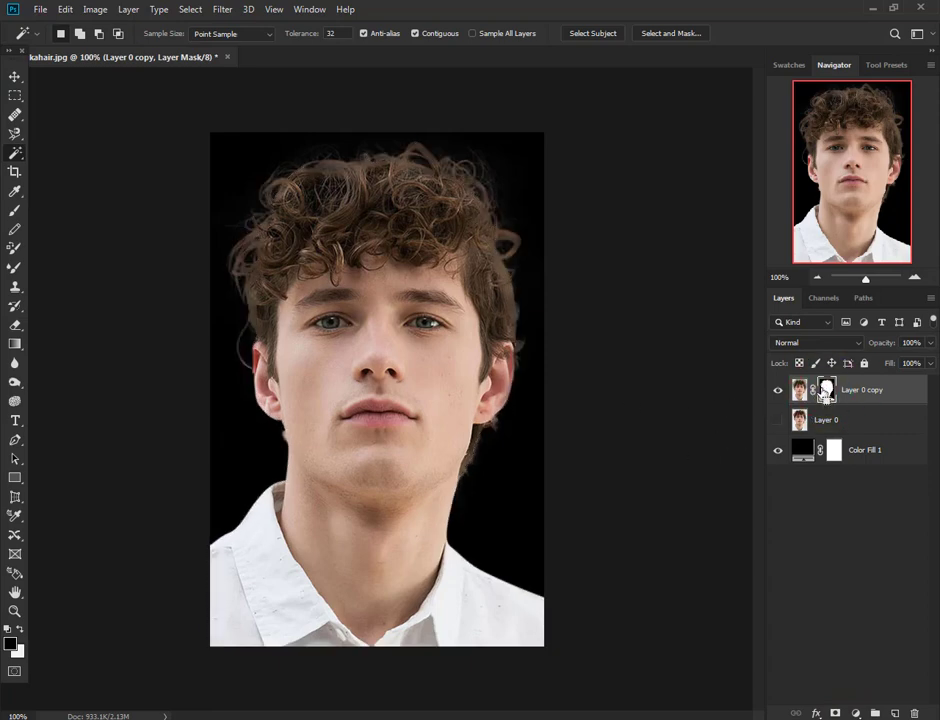
{"action": "left_click", "coordinate": [826, 392], "text": "alt"}
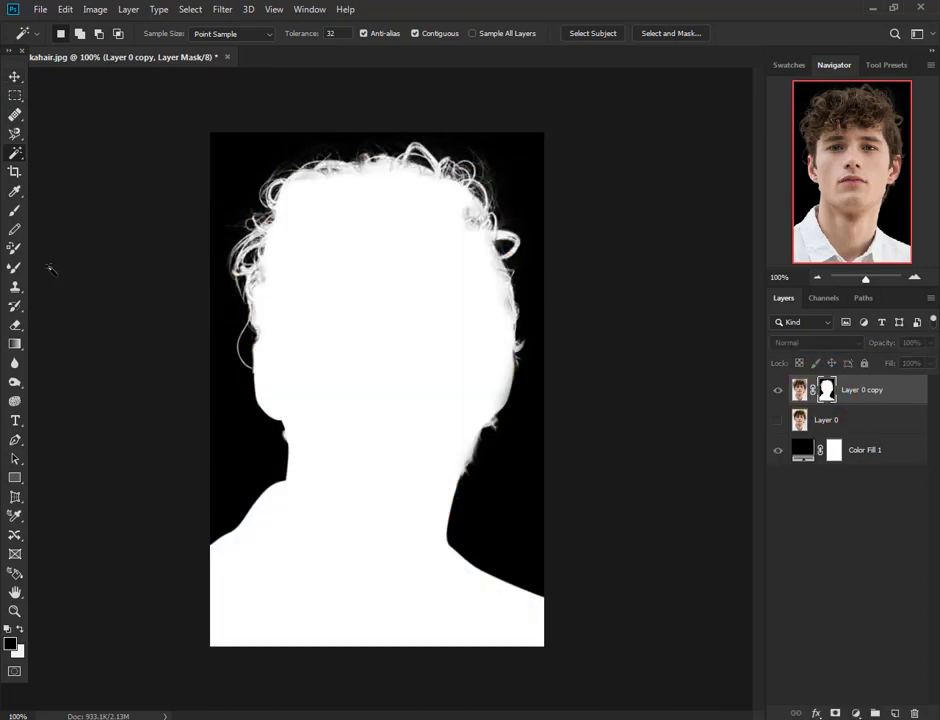
{"action": "left_click", "coordinate": [14, 382]}
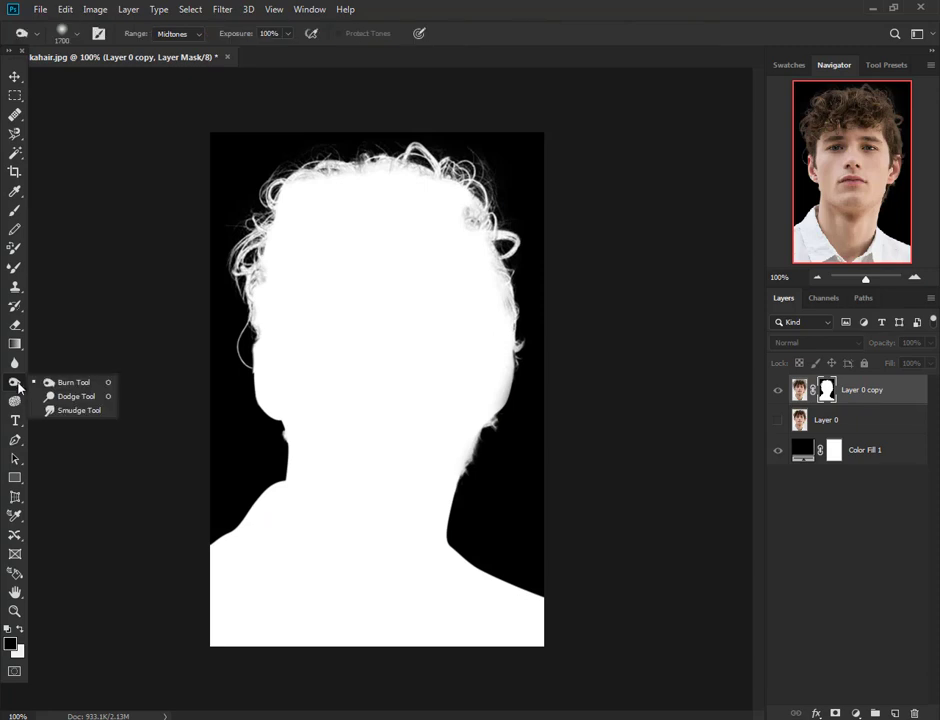
- Dodge the curly hair edges on the mask at Highlights, 50% exposure, then view the composite
{"action": "left_click", "coordinate": [75, 396]}
{"action": "mouse_move", "coordinate": [280, 349]}
{"action": "left_mouse_down"}
{"action": "mouse_move", "coordinate": [393, 166]}
{"action": "mouse_move", "coordinate": [505, 320]}
{"action": "mouse_move", "coordinate": [457, 455]}
{"action": "left_mouse_up"}
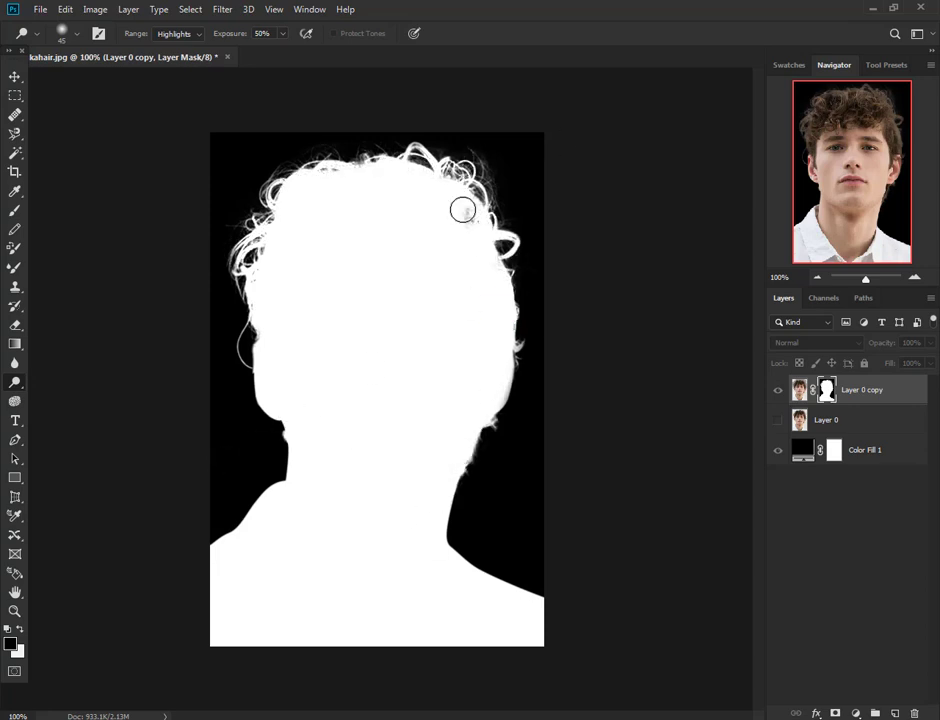
{"action": "left_click_drag", "start_coordinate": [460, 218], "coordinate": [493, 264]}
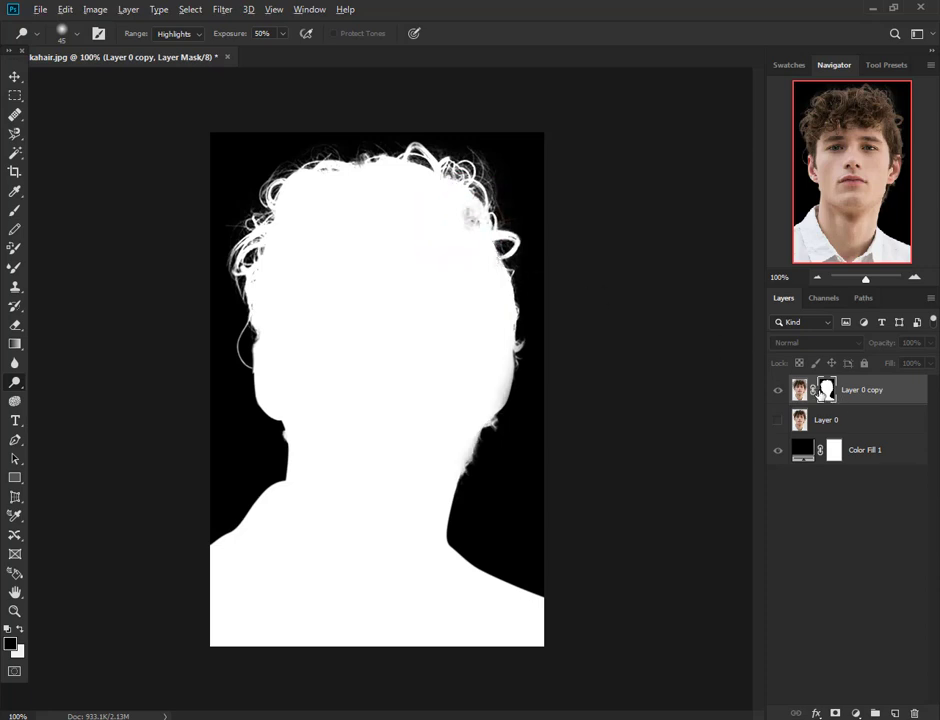
{"action": "left_click", "coordinate": [825, 392], "text": "alt"}
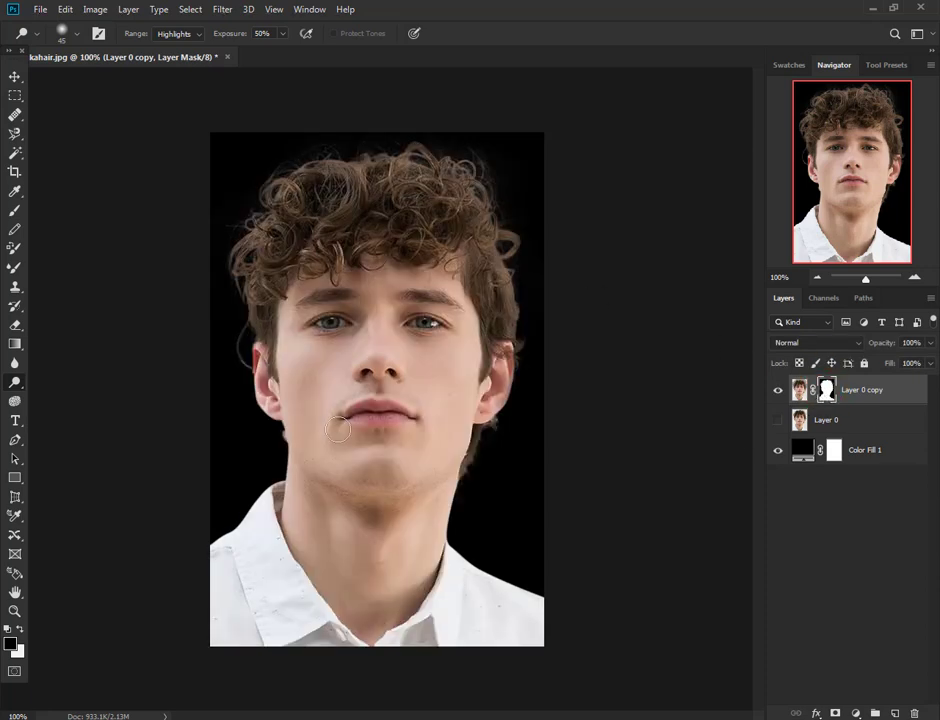
- Try salmon (e5bdbd), maroon, dusty pink and light blue for the Color Fill 1 background
{"action": "double_click", "coordinate": [803, 447]}
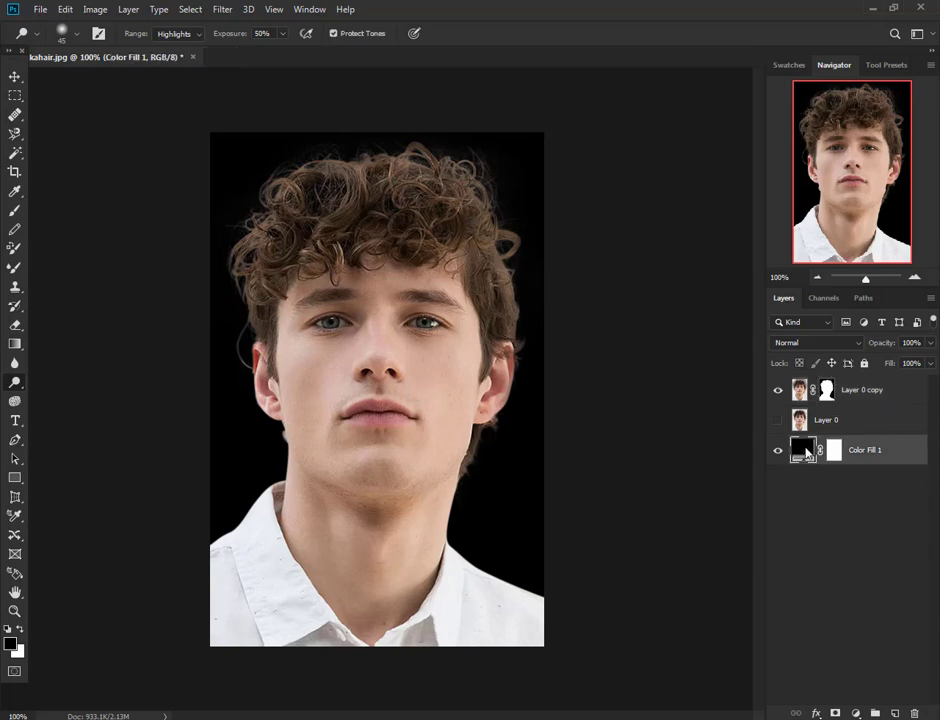
{"action": "type", "text": "e5bdbd"}
{"action": "mouse_move", "coordinate": [316, 473]}
{"action": "left_mouse_down"}
{"action": "mouse_move", "coordinate": [426, 442]}
{"action": "mouse_move", "coordinate": [743, 457]}
{"action": "left_mouse_up"}
{"action": "left_click", "coordinate": [693, 624]}
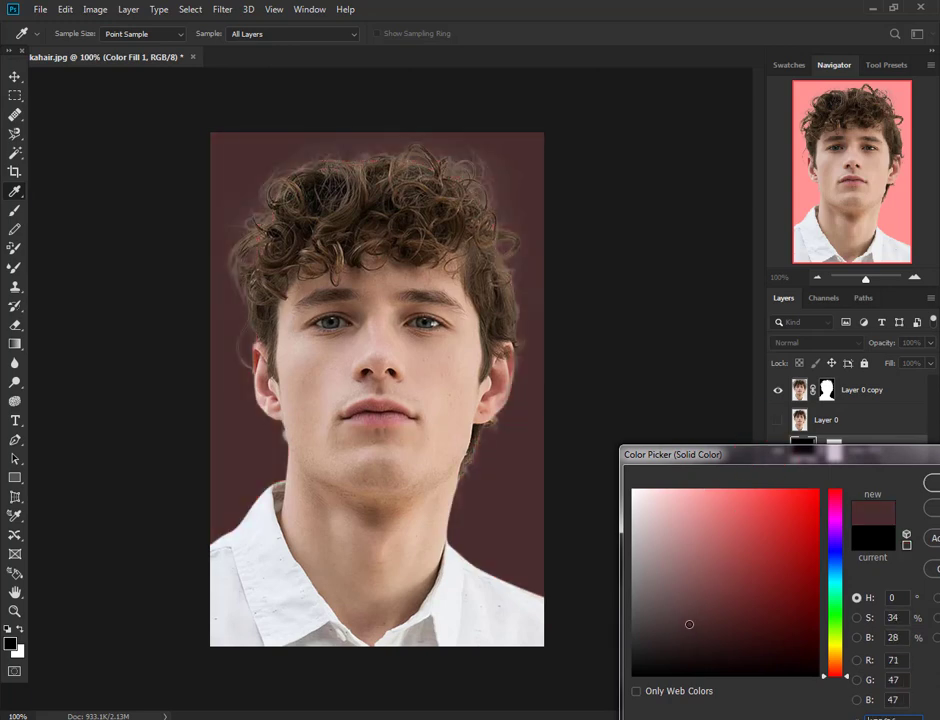
{"action": "mouse_move", "coordinate": [693, 624]}
{"action": "left_mouse_down"}
{"action": "mouse_move", "coordinate": [675, 534]}
{"action": "mouse_move", "coordinate": [604, 466]}
{"action": "mouse_move", "coordinate": [690, 566]}
{"action": "mouse_move", "coordinate": [685, 677]}
{"action": "mouse_move", "coordinate": [739, 642]}
{"action": "mouse_move", "coordinate": [640, 620]}
{"action": "mouse_move", "coordinate": [624, 576]}
{"action": "mouse_move", "coordinate": [621, 464]}
{"action": "left_mouse_up"}
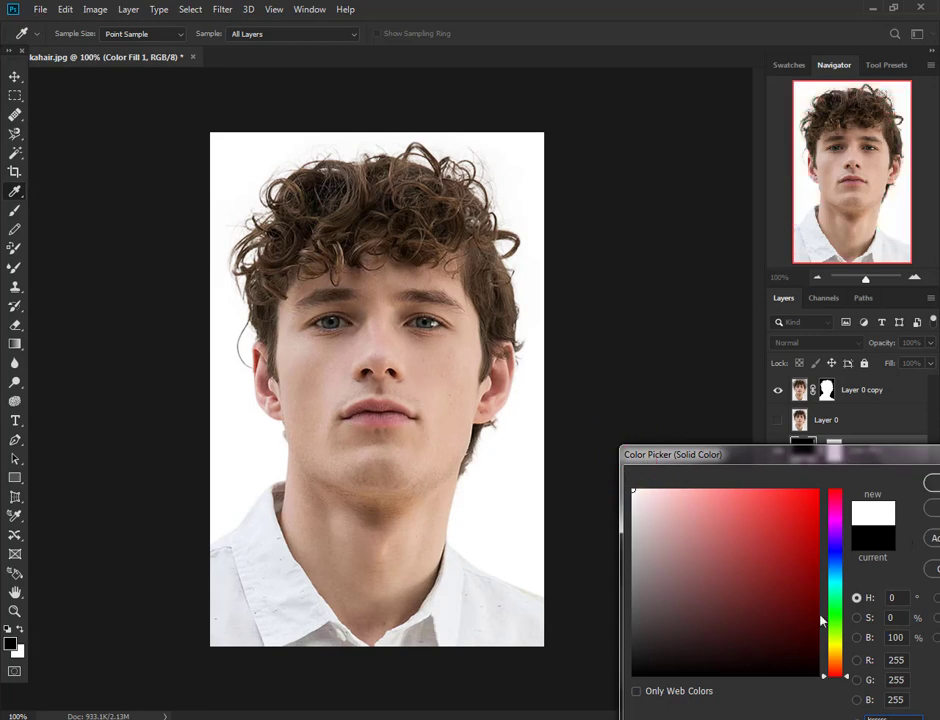
{"action": "left_click_drag", "start_coordinate": [830, 580], "coordinate": [826, 567]}
{"action": "left_click", "coordinate": [768, 541]}
{"action": "mouse_move", "coordinate": [768, 541]}
{"action": "left_mouse_down"}
{"action": "mouse_move", "coordinate": [745, 516]}
{"action": "mouse_move", "coordinate": [759, 495]}
{"action": "mouse_move", "coordinate": [814, 490]}
{"action": "left_mouse_up"}
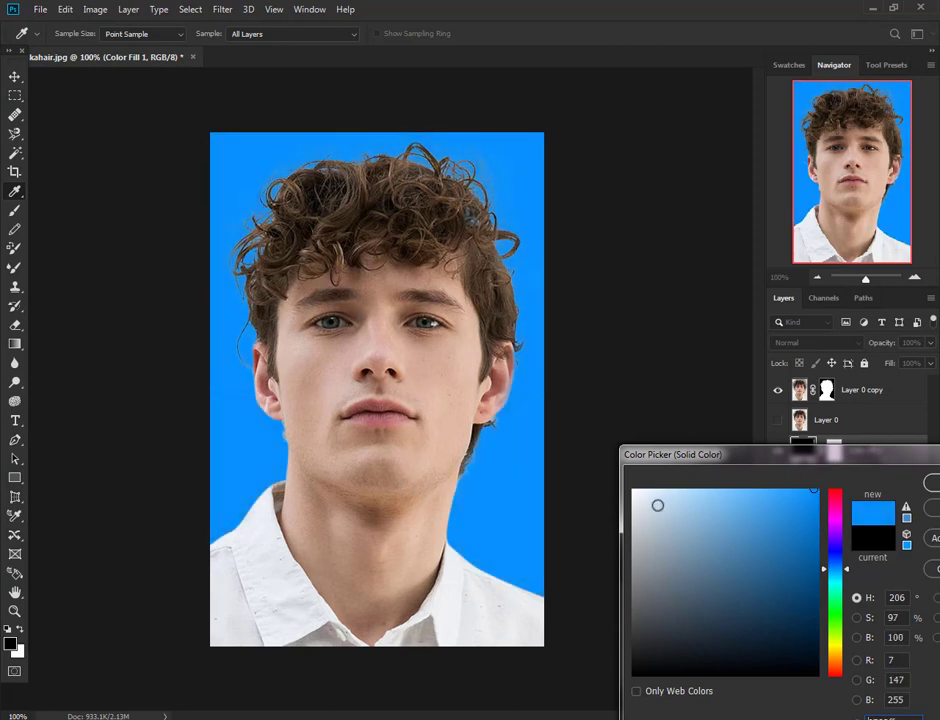
- Settle on white for the Color Fill 1 background and confirm it
{"action": "left_click_drag", "start_coordinate": [657, 505], "coordinate": [632, 489]}
{"action": "left_click", "coordinate": [925, 482]}
{"action": "key", "text": "o"}
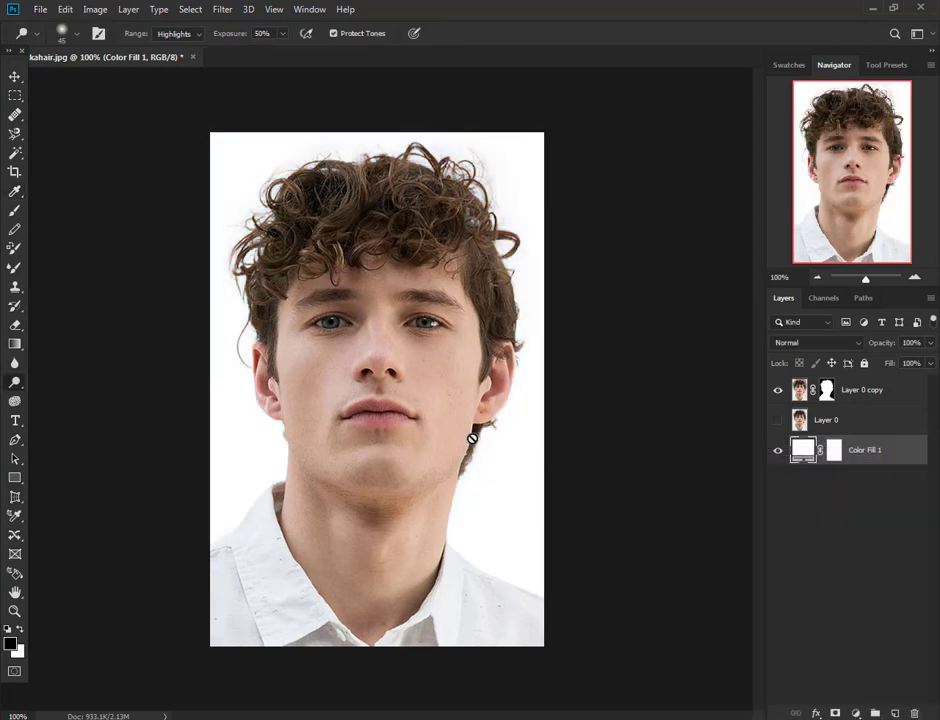
{"action": "left_click", "coordinate": [15, 76]}
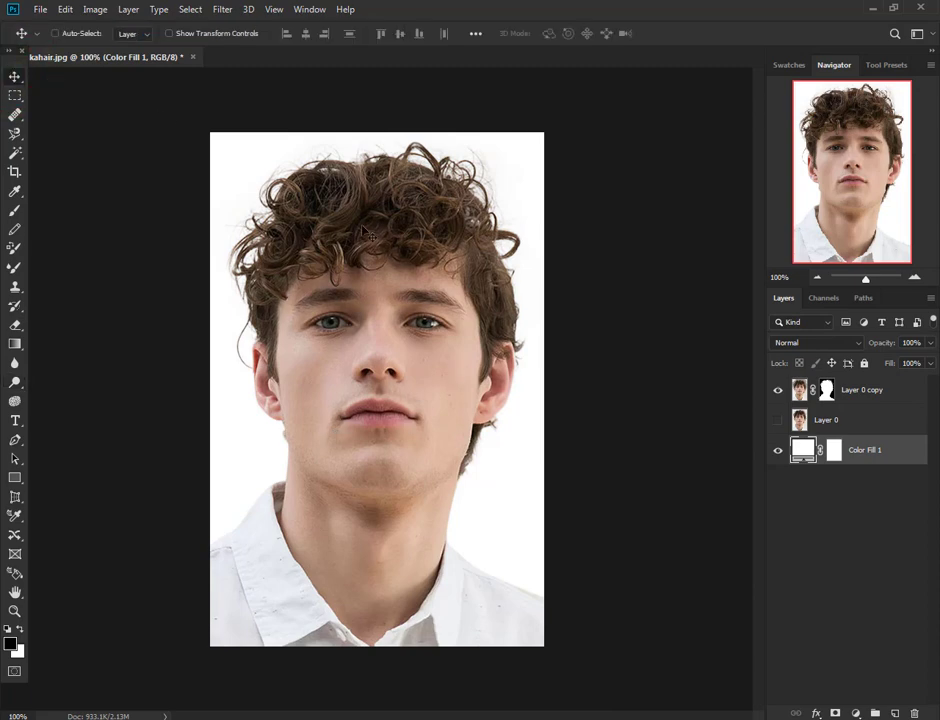